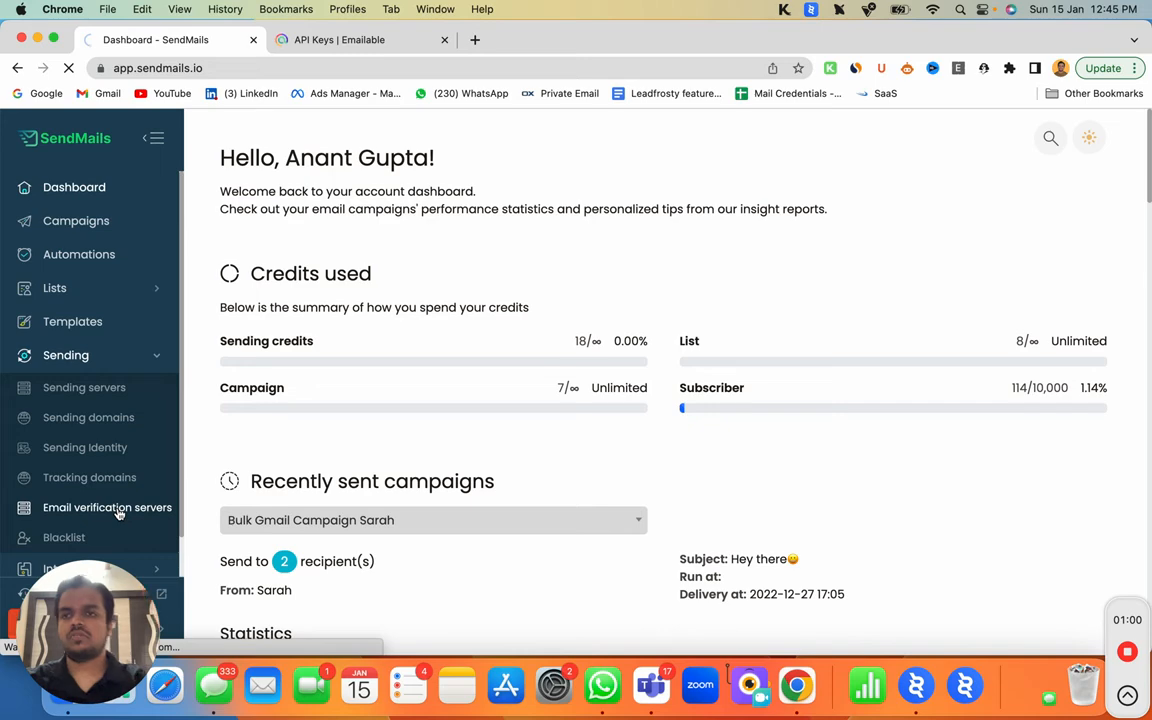
# Step: Open the email verification servers page and start creating a new verification server
pyautogui.click(88, 404)
pyautogui.click(83, 510)
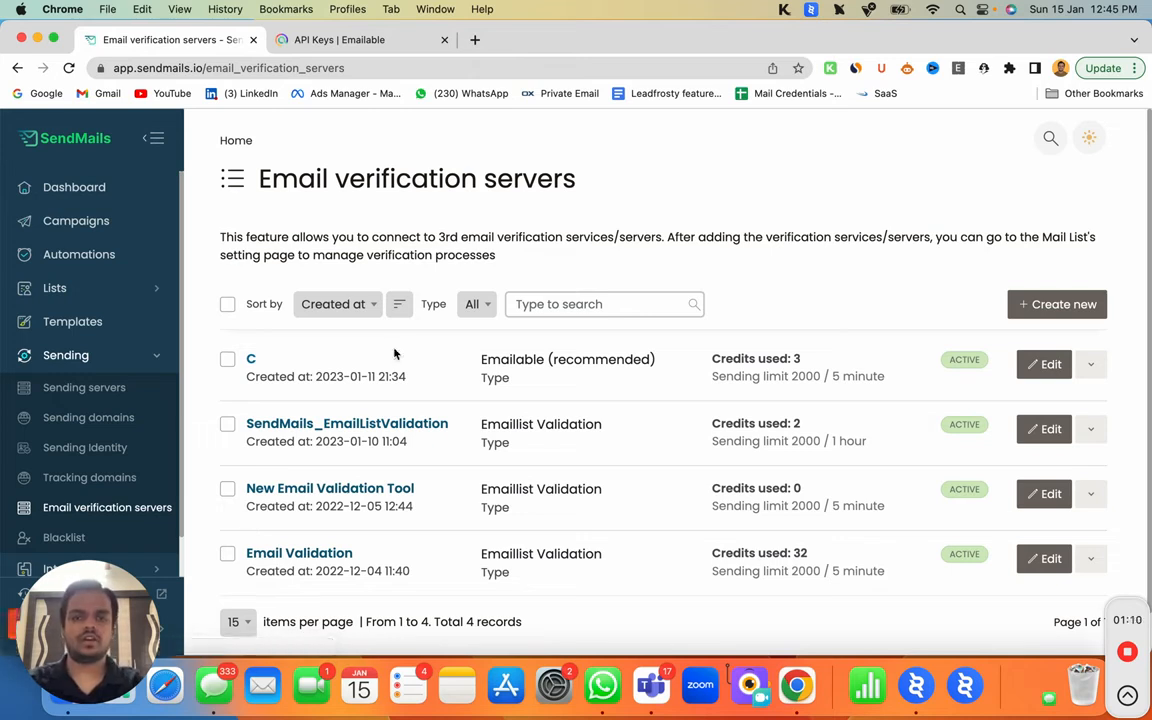
pyautogui.click(1055, 303)
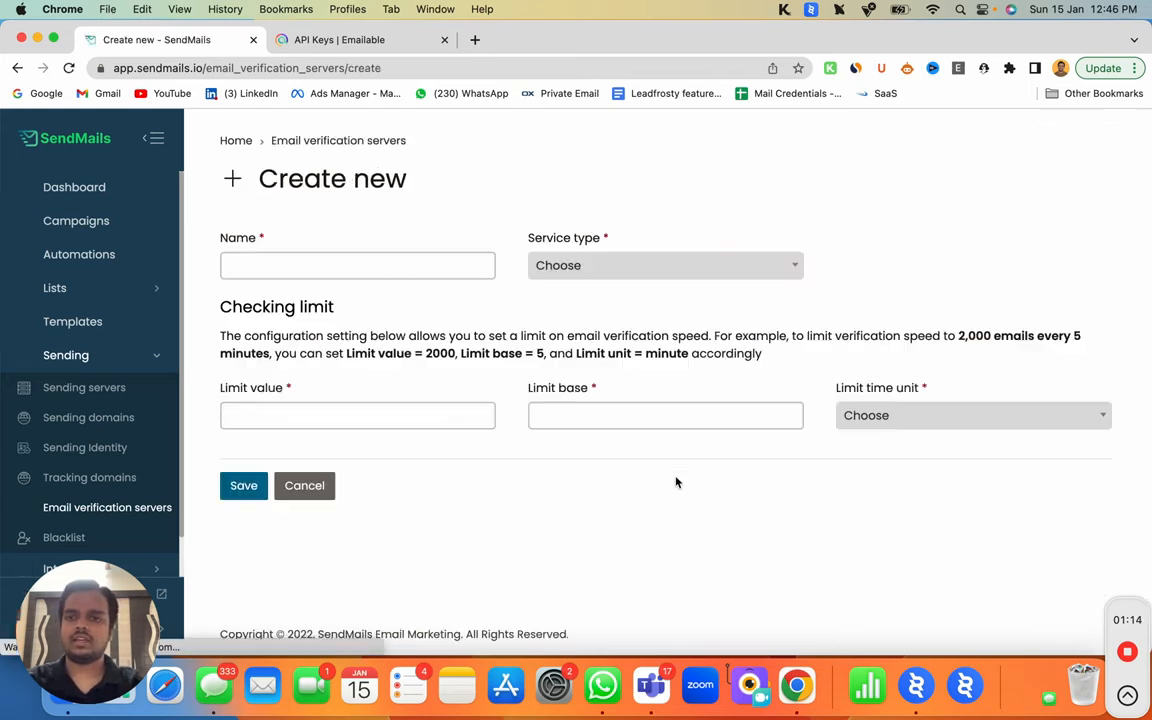
pyautogui.click(334, 263)
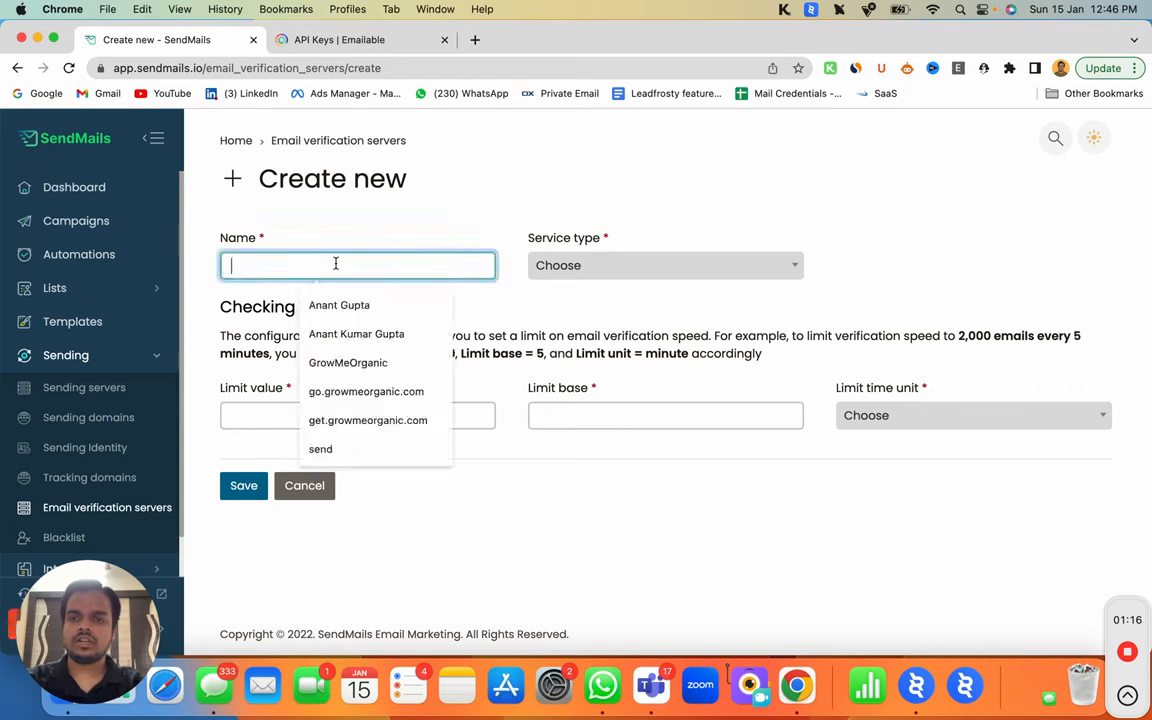
pyautogui.click(411, 185)
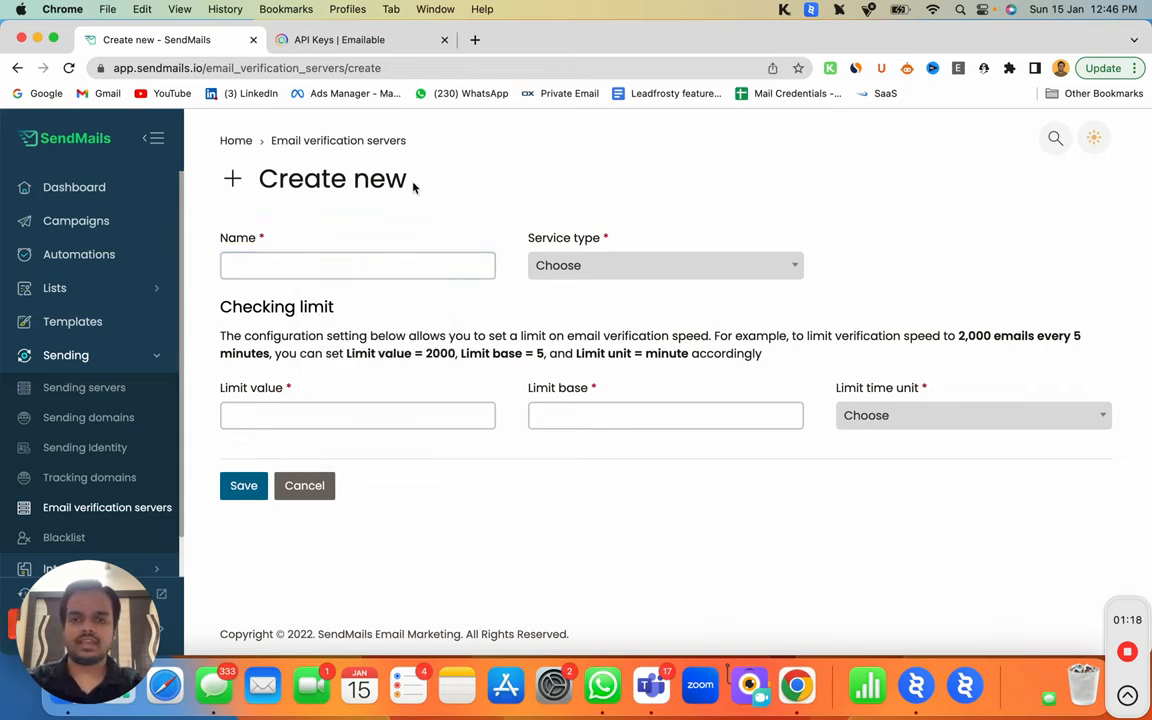
# Step: Look through the available verification services and set the service type to Emailable (recommended)
pyautogui.click(681, 273)
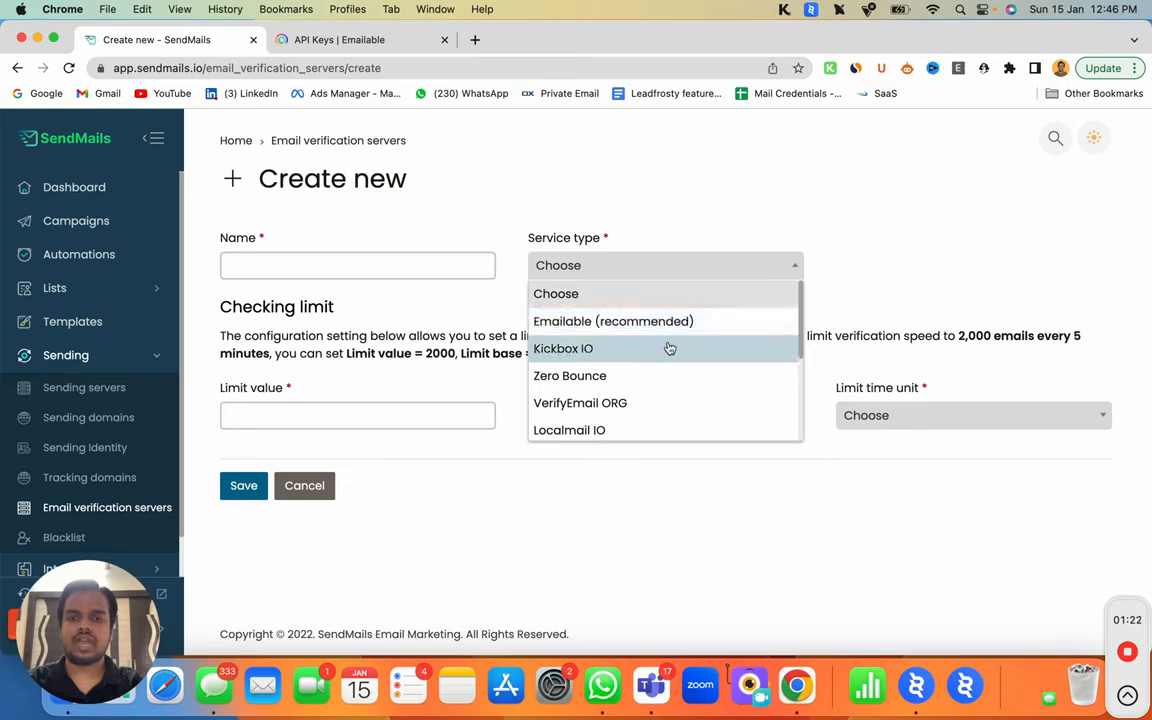
pyautogui.scroll(-1, 668, 348)
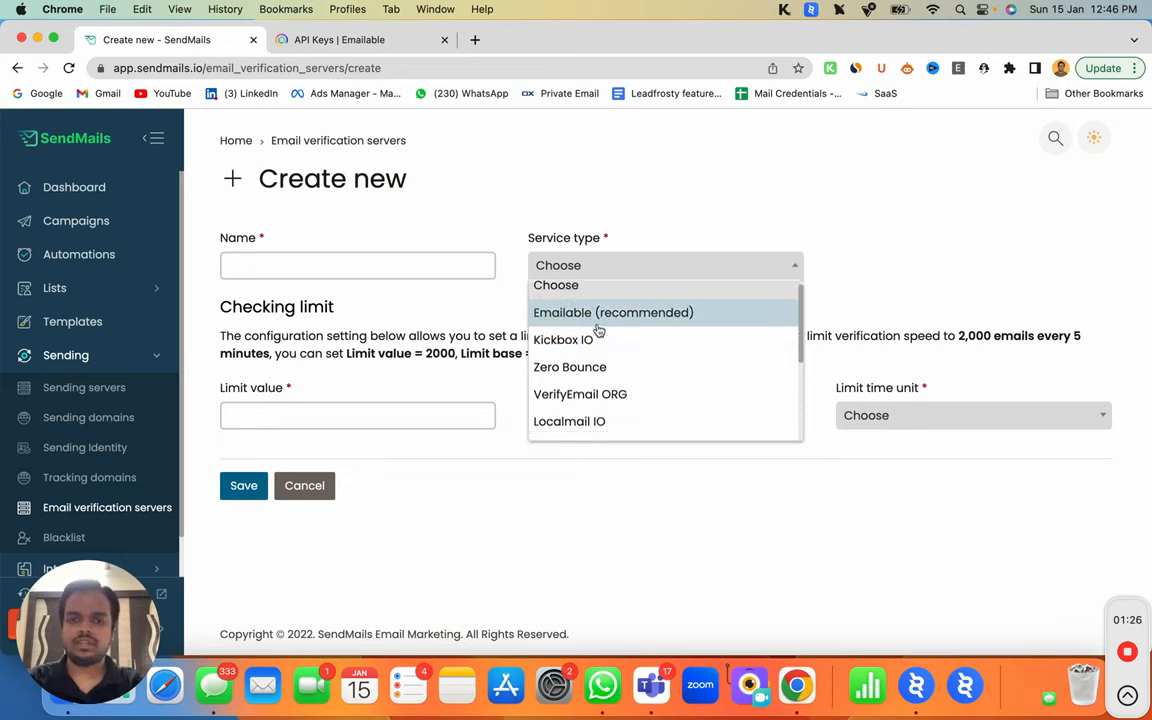
pyautogui.scroll(-2, 570, 365)
pyautogui.scroll(-4, 577, 374)
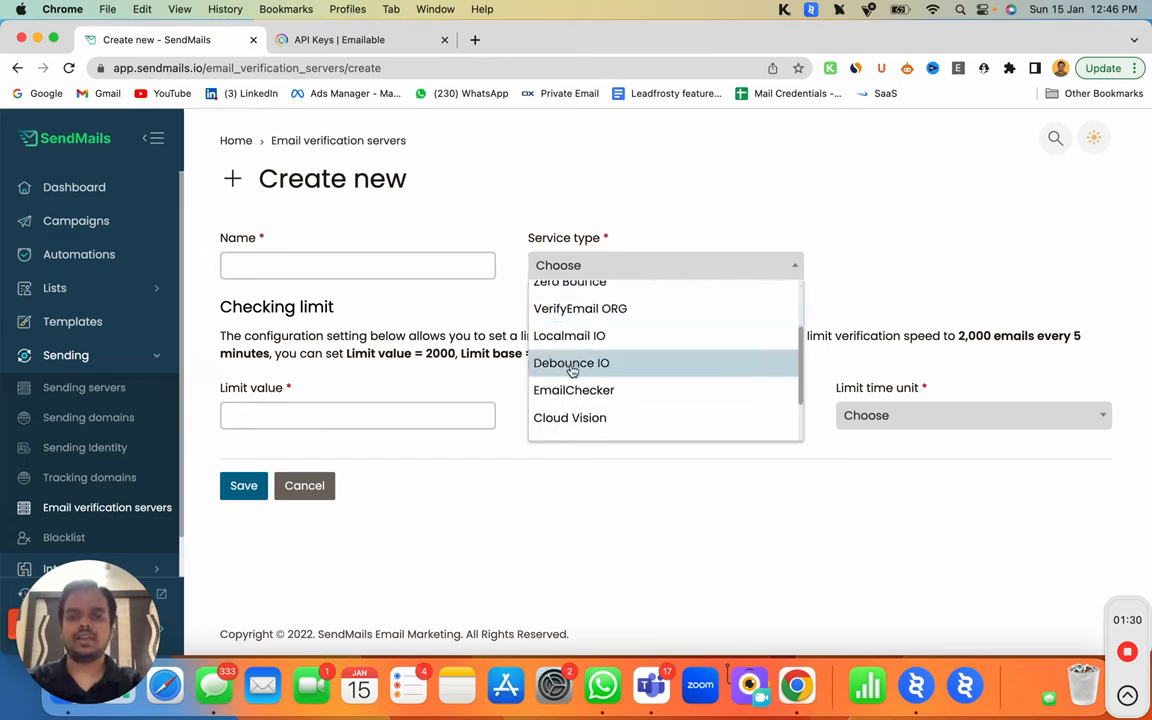
pyautogui.scroll(-2, 570, 390)
pyautogui.scroll(-2, 568, 400)
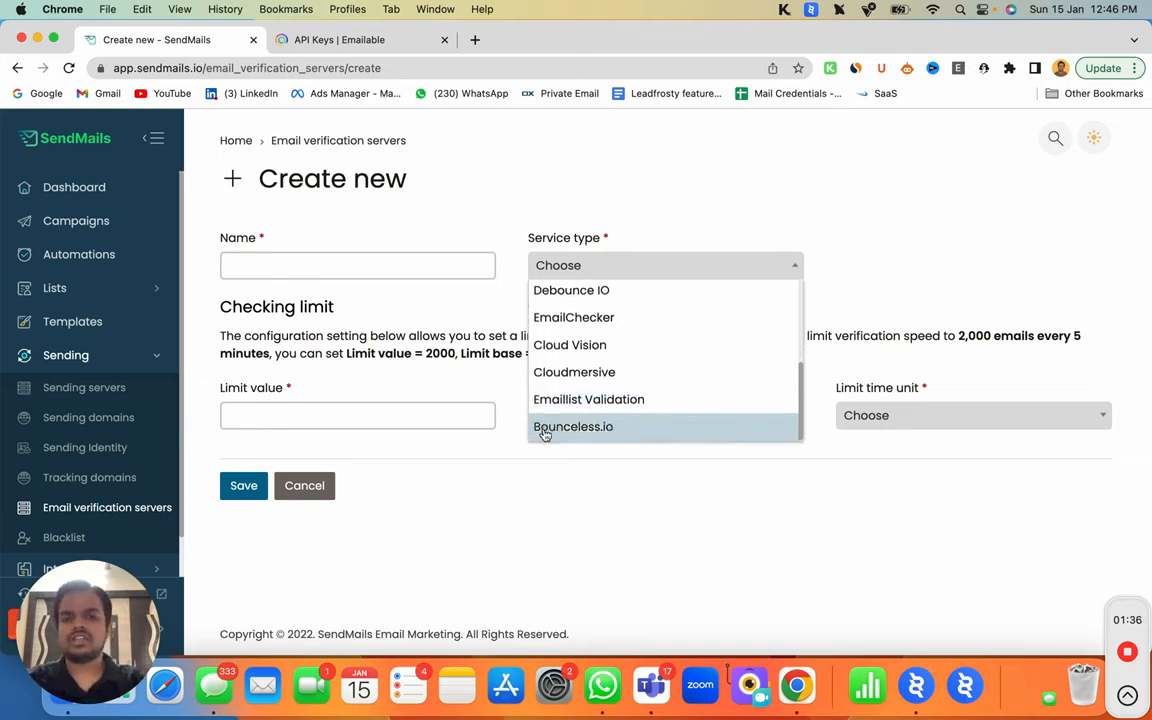
pyautogui.scroll(5, 590, 325)
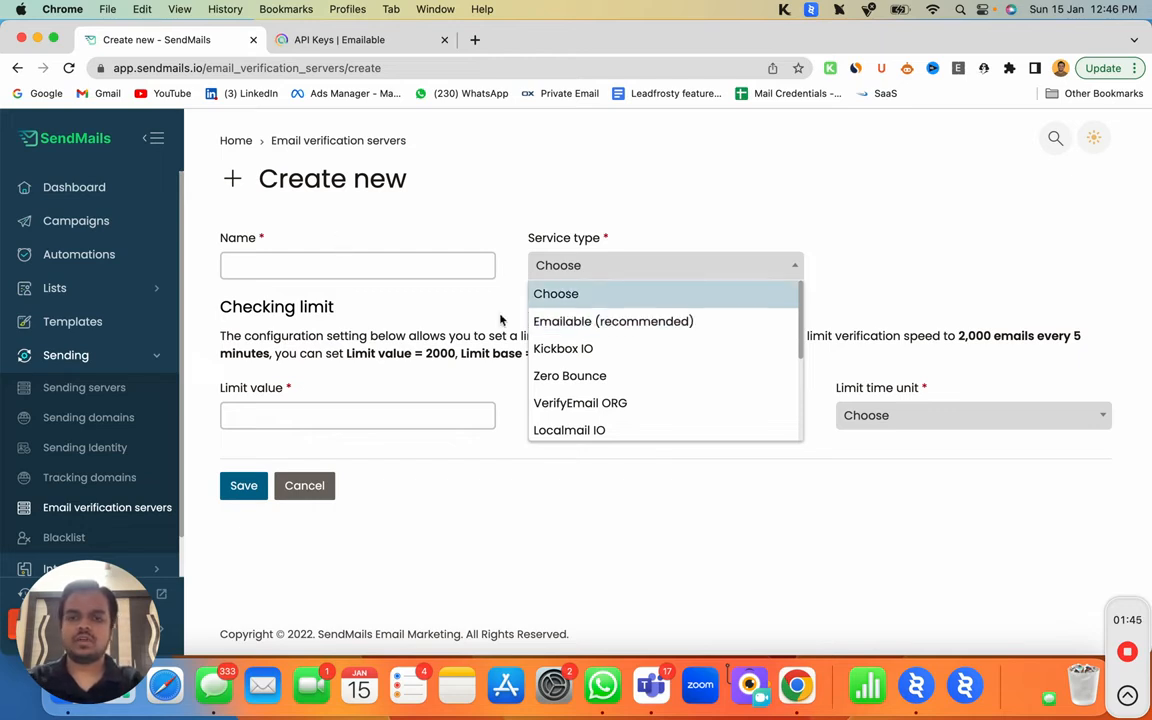
pyautogui.click(565, 319)
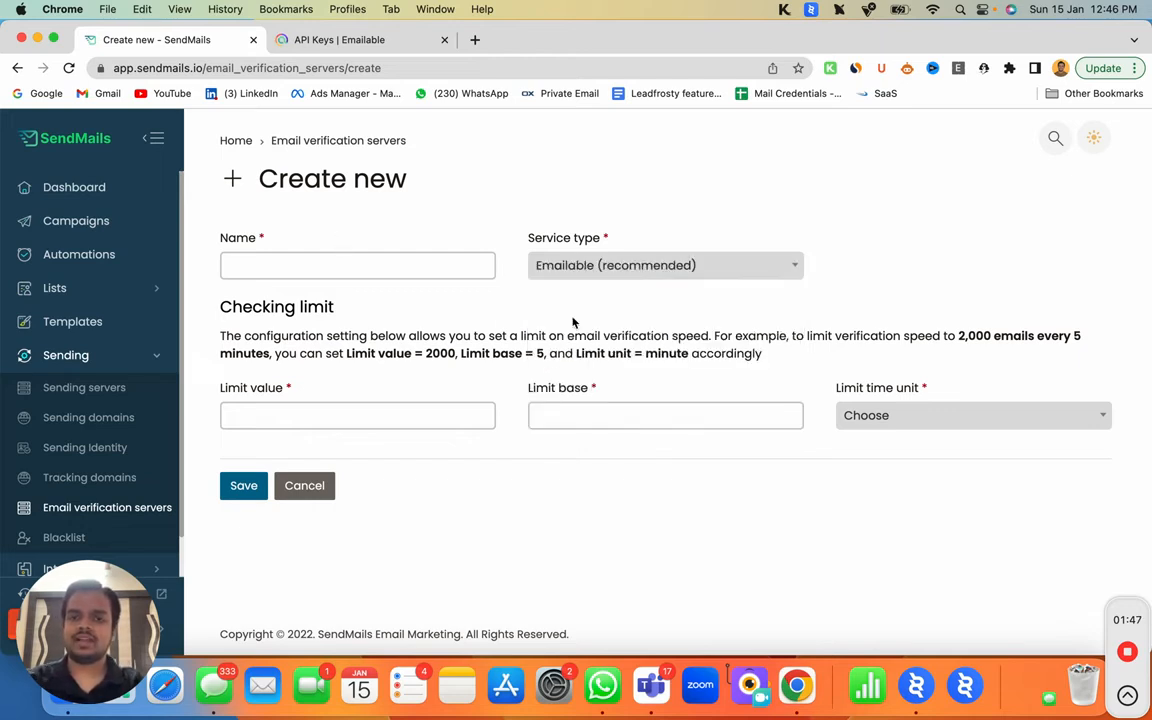
# Step: Name the new verification server Emailable_SendMails
pyautogui.click(357, 267)
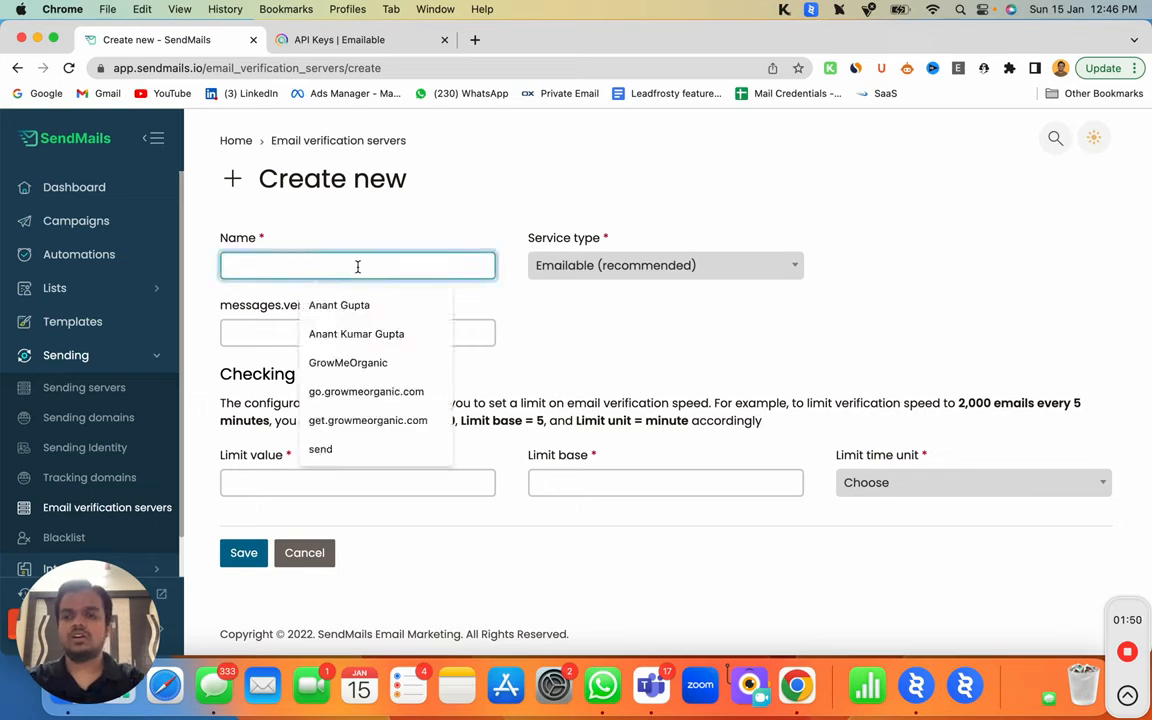
pyautogui.write('Email')
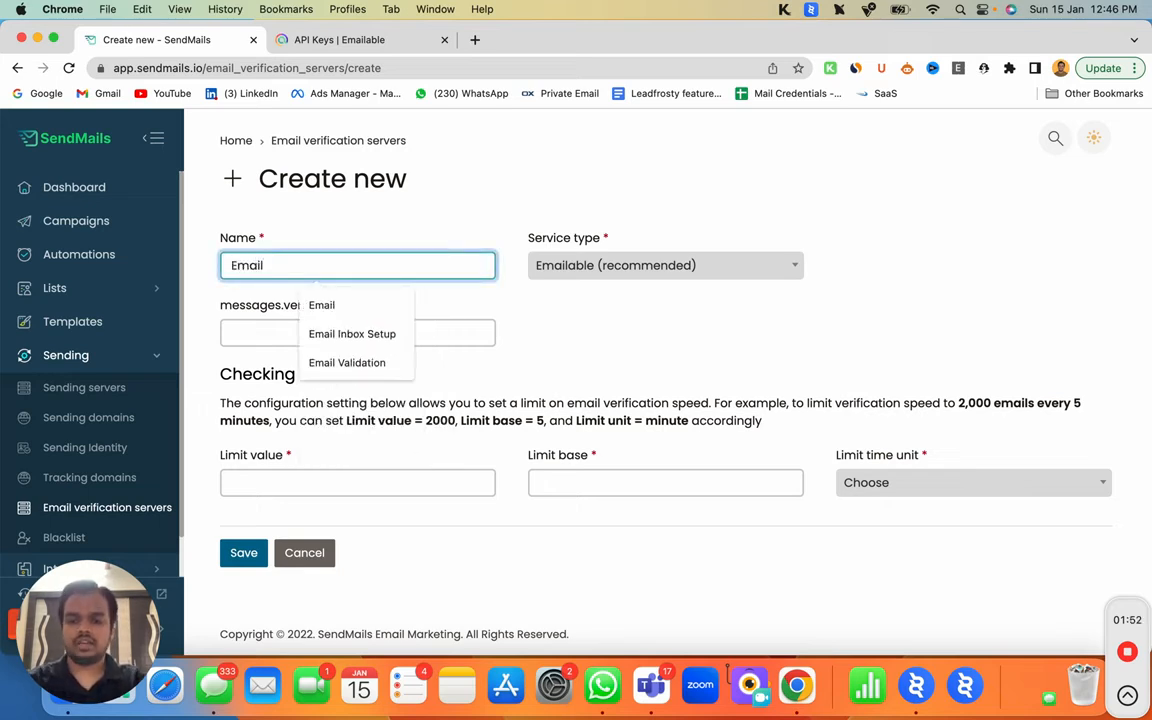
pyautogui.write('able_S')
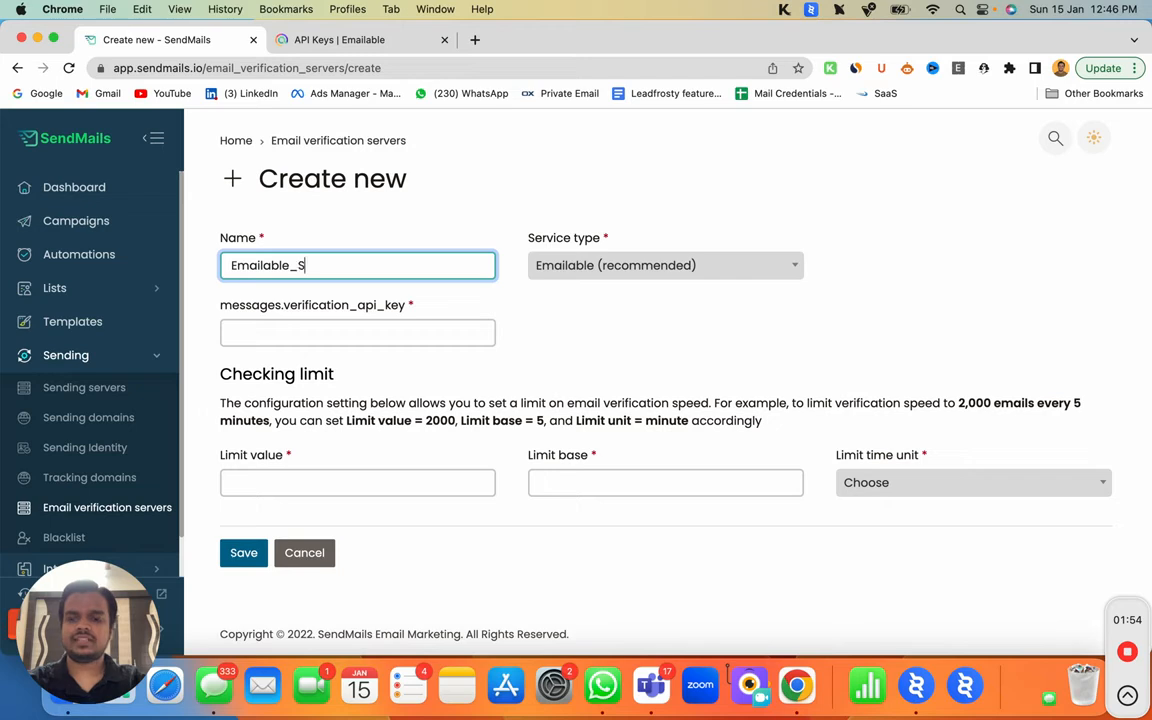
pyautogui.write('endMails')
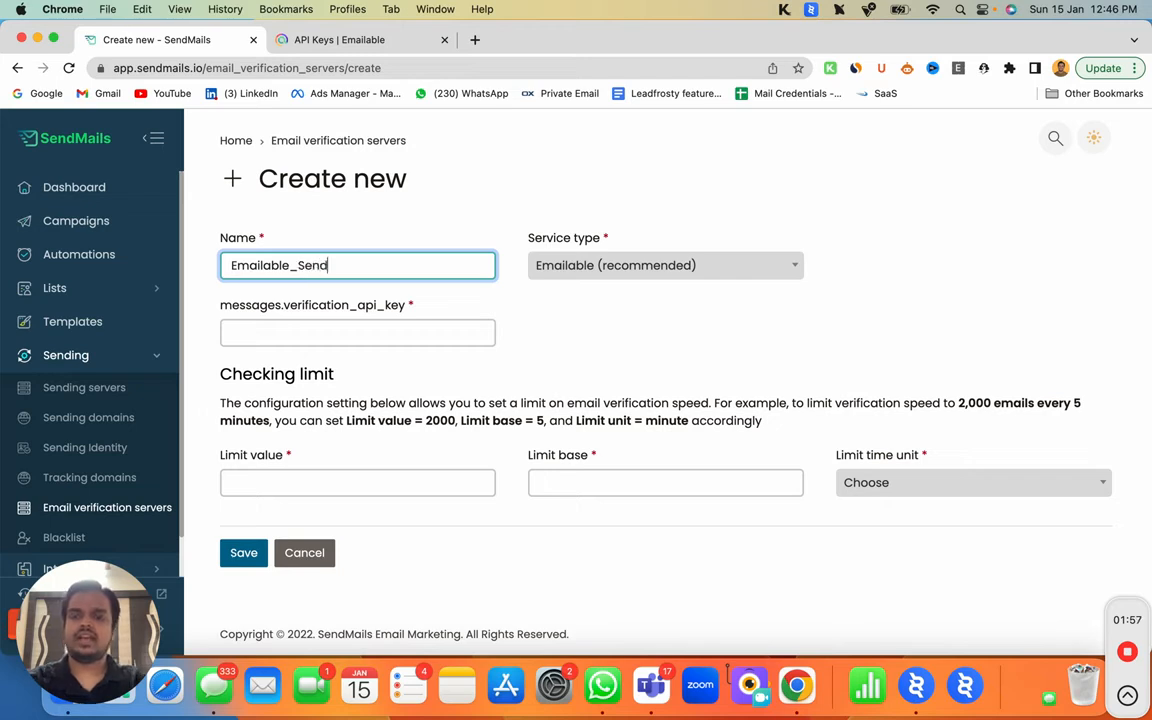
pyautogui.click(322, 331)
pyautogui.click(536, 308)
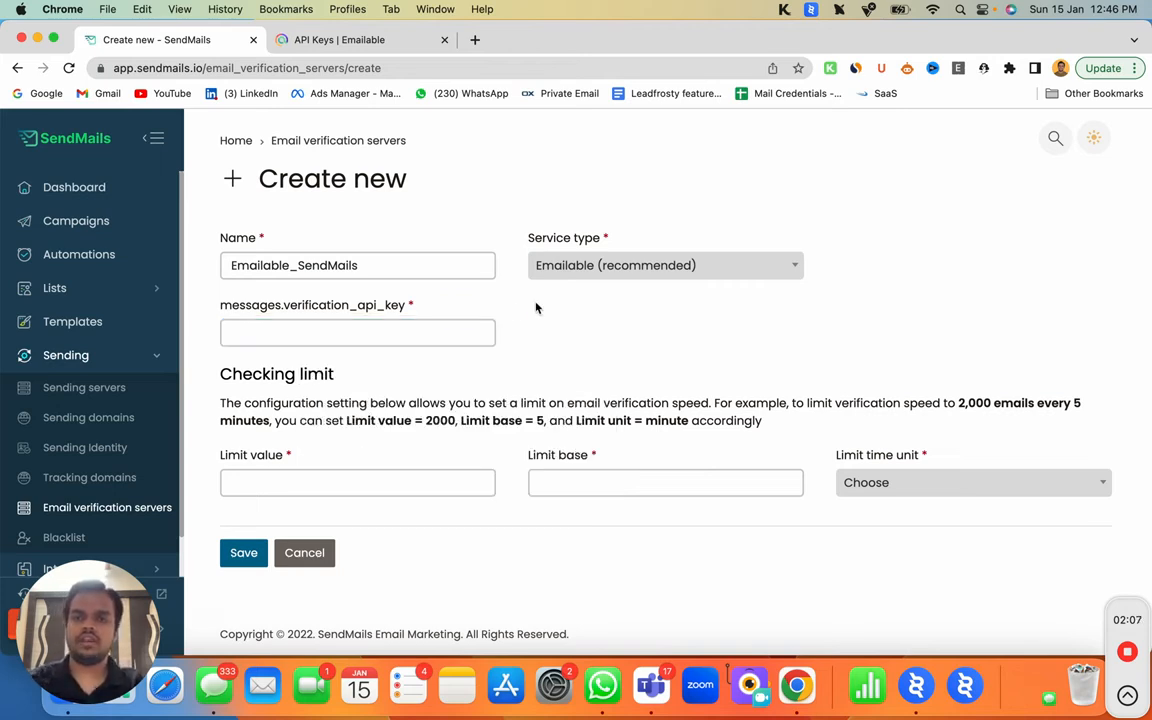
# Step: Switch to Emailable and open its API page at the list of API keys
pyautogui.click(358, 40)
pyautogui.scroll(5, 380, 206)
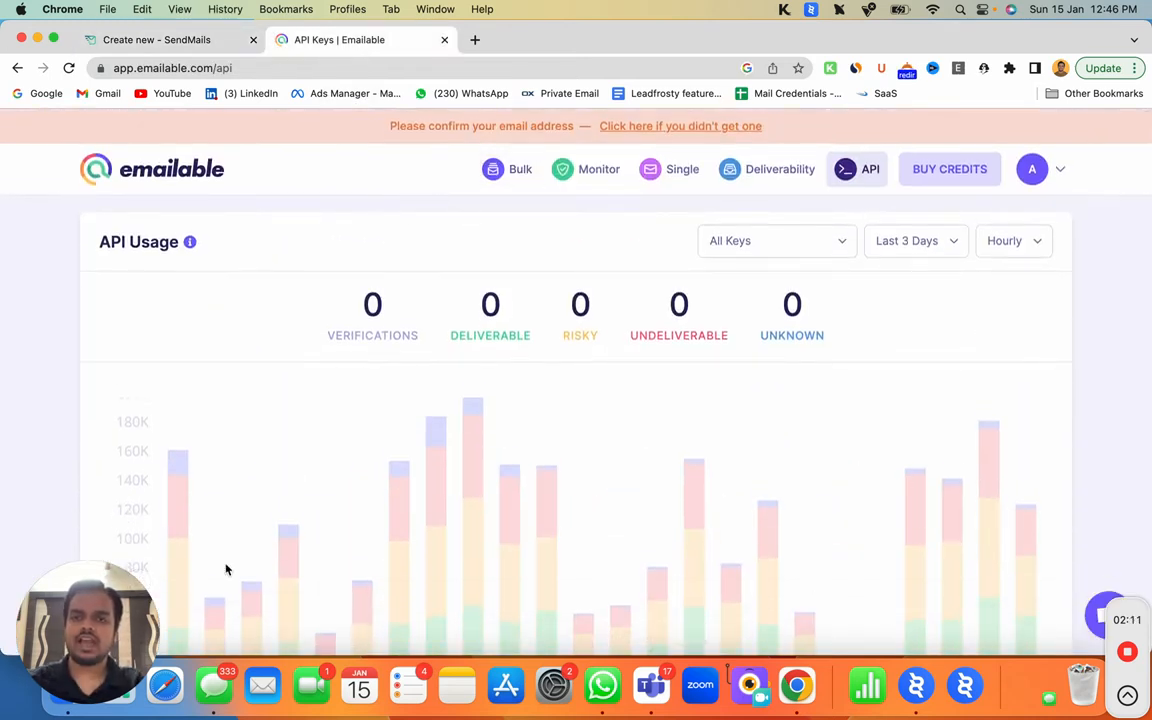
pyautogui.scroll(-2, 310, 542)
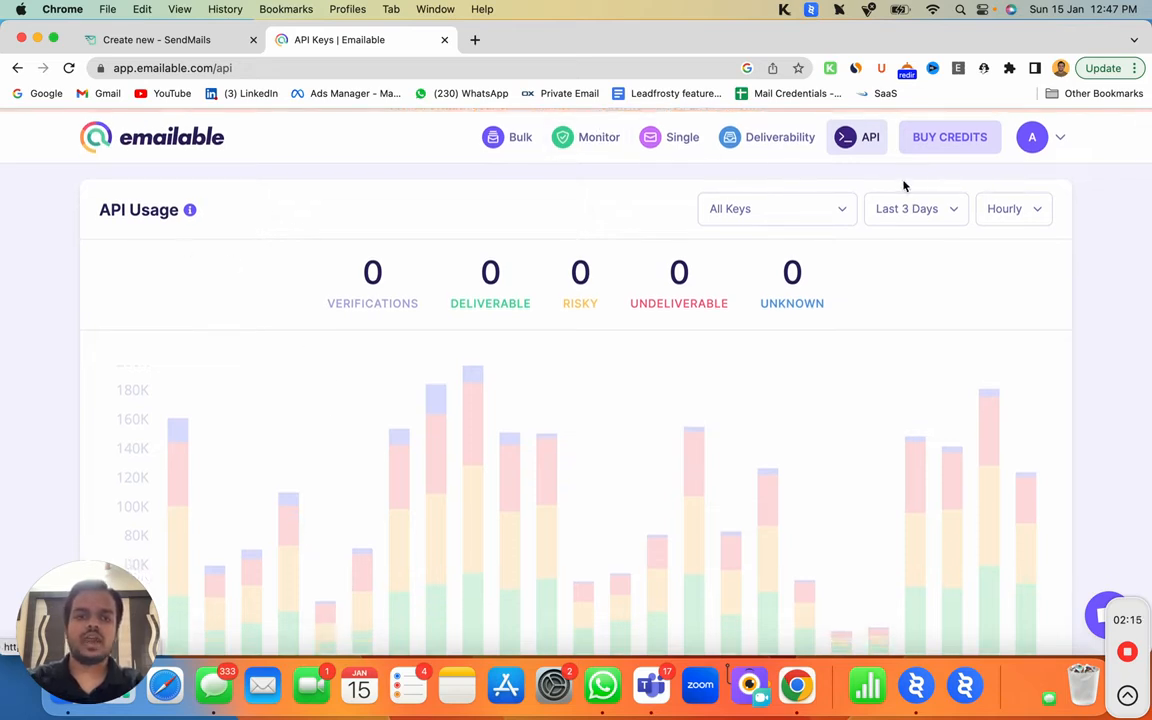
pyautogui.click(858, 150)
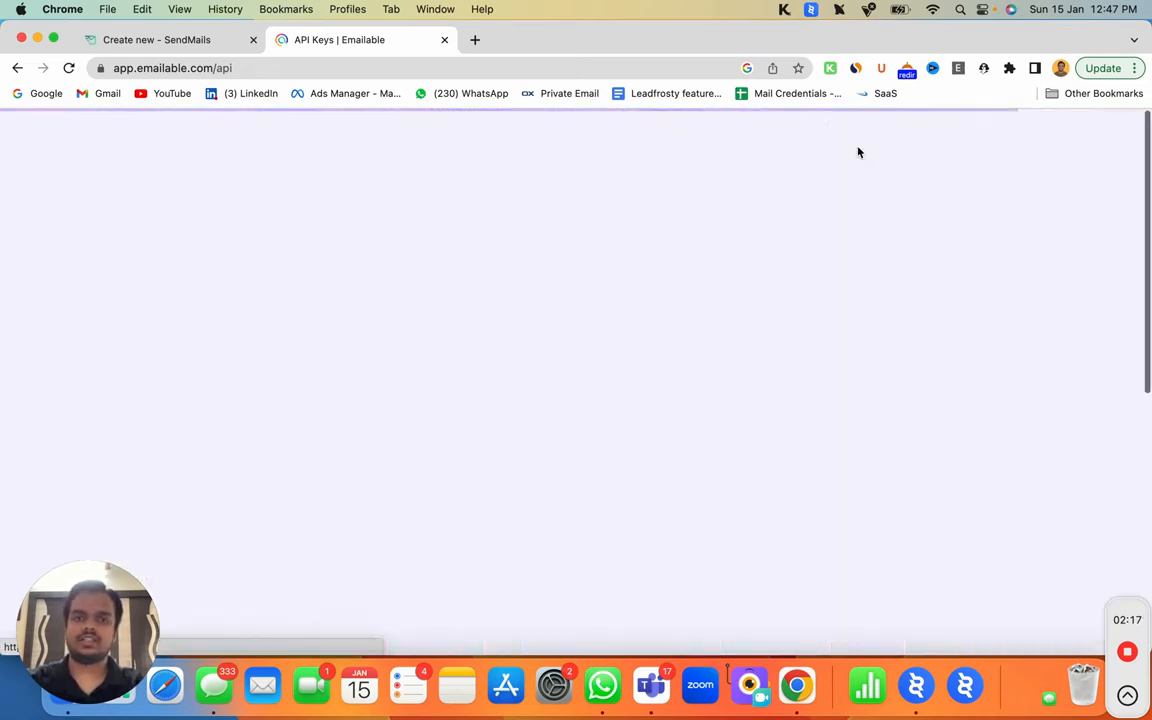
pyautogui.scroll(-5, 852, 362)
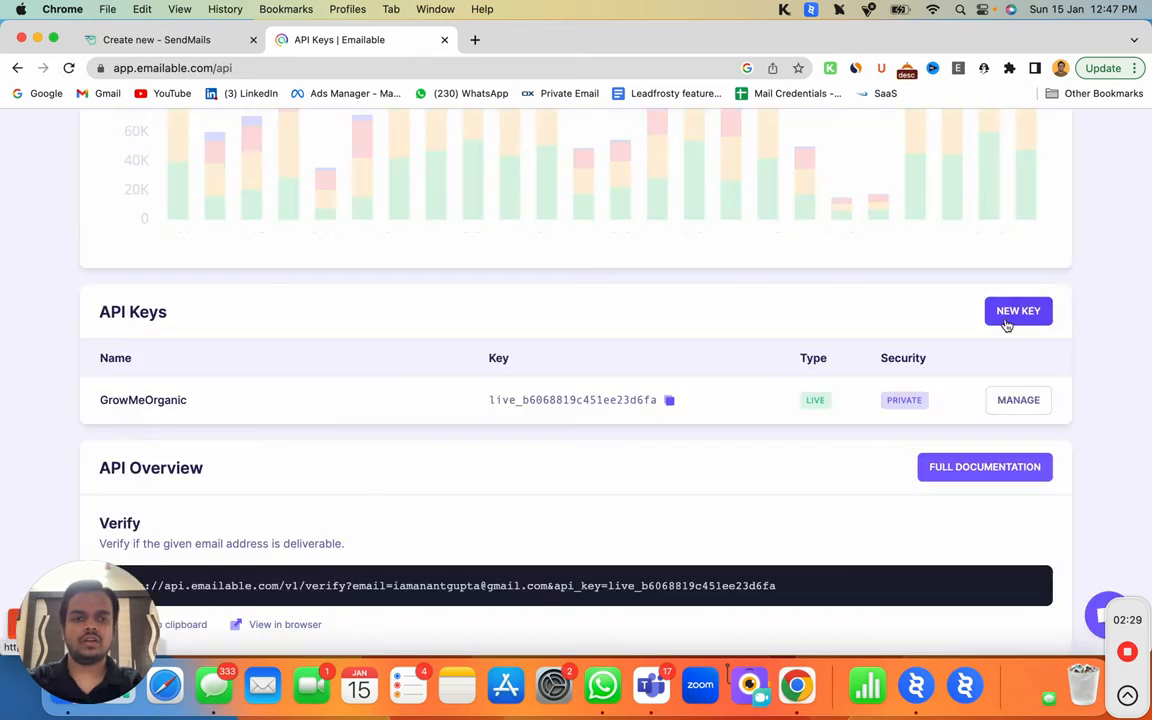
# Step: Start a new API key in Emailable and name it SendMails_API
pyautogui.click(1005, 321)
pyautogui.scroll(-3, 354, 352)
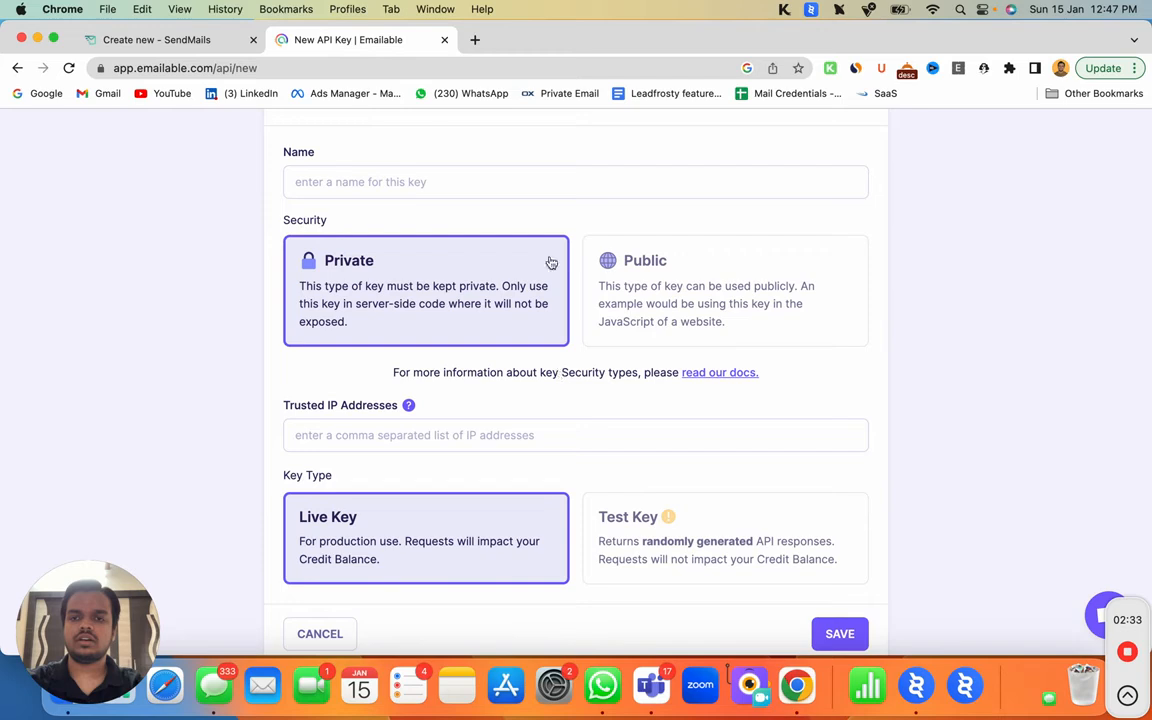
pyautogui.click(467, 179)
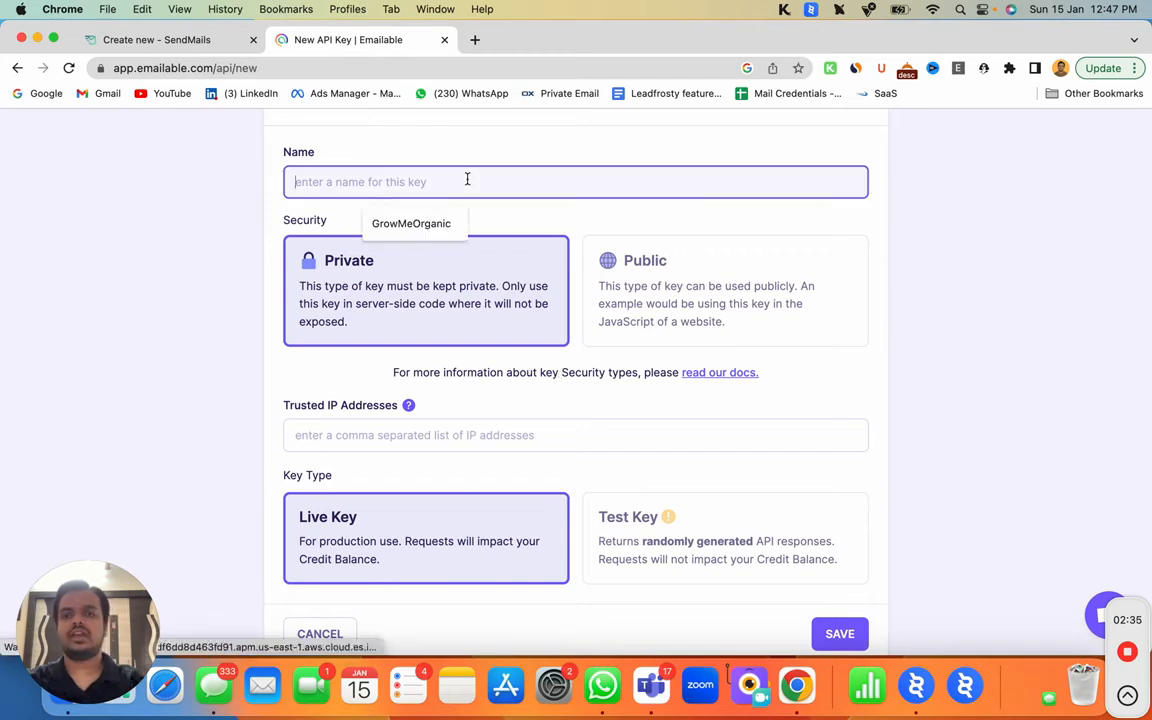
pyautogui.write('SendMails_API')
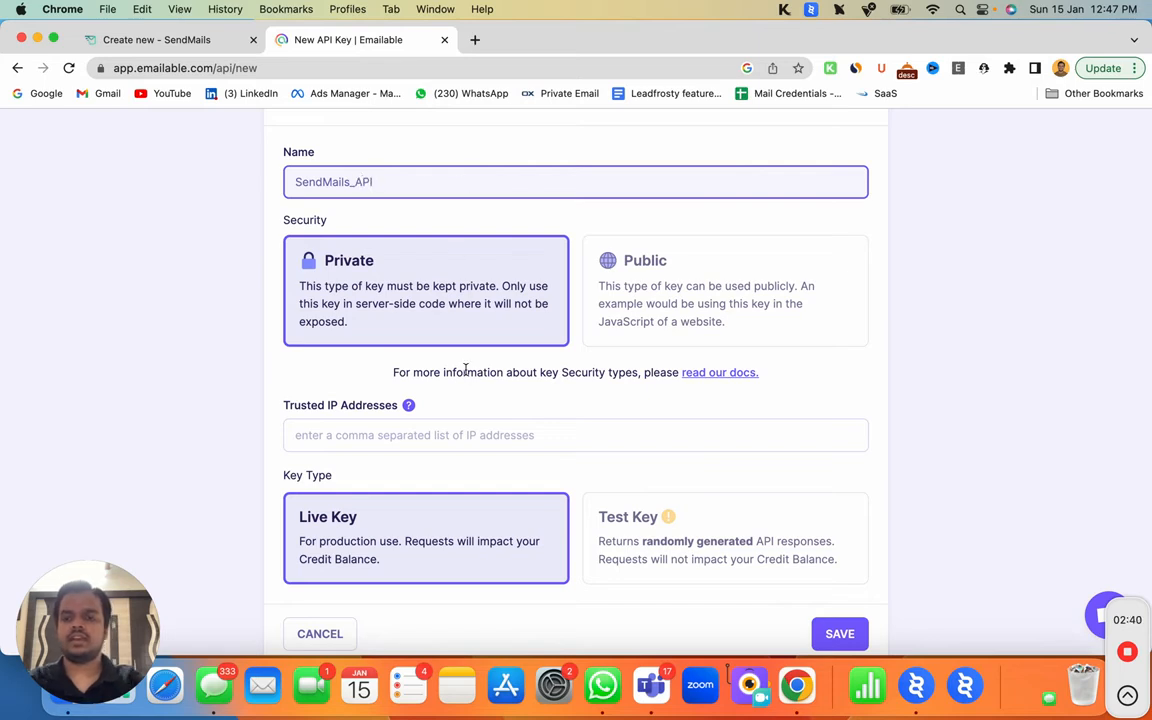
pyautogui.scroll(-1, 420, 332)
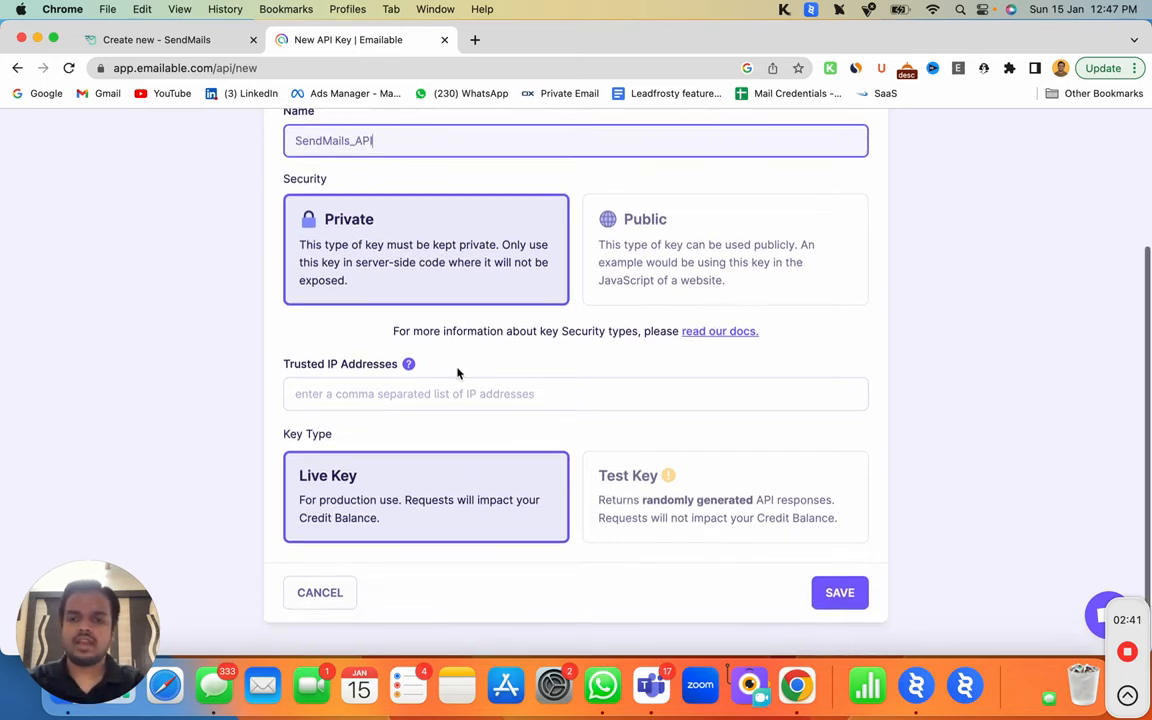
# Step: Set the key's trusted IP address to 185.185.82.114 and save the new private live key
pyautogui.click(408, 400)
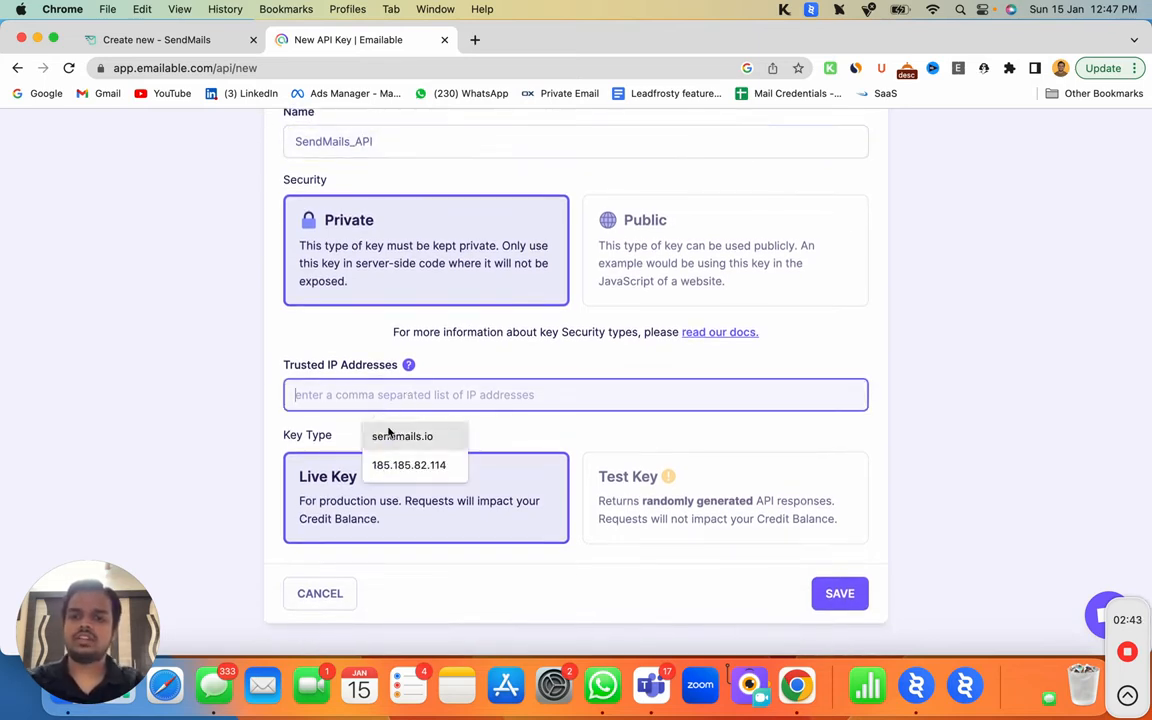
pyautogui.click(385, 465)
pyautogui.moveTo(290, 397); pyautogui.dragTo(318, 398)
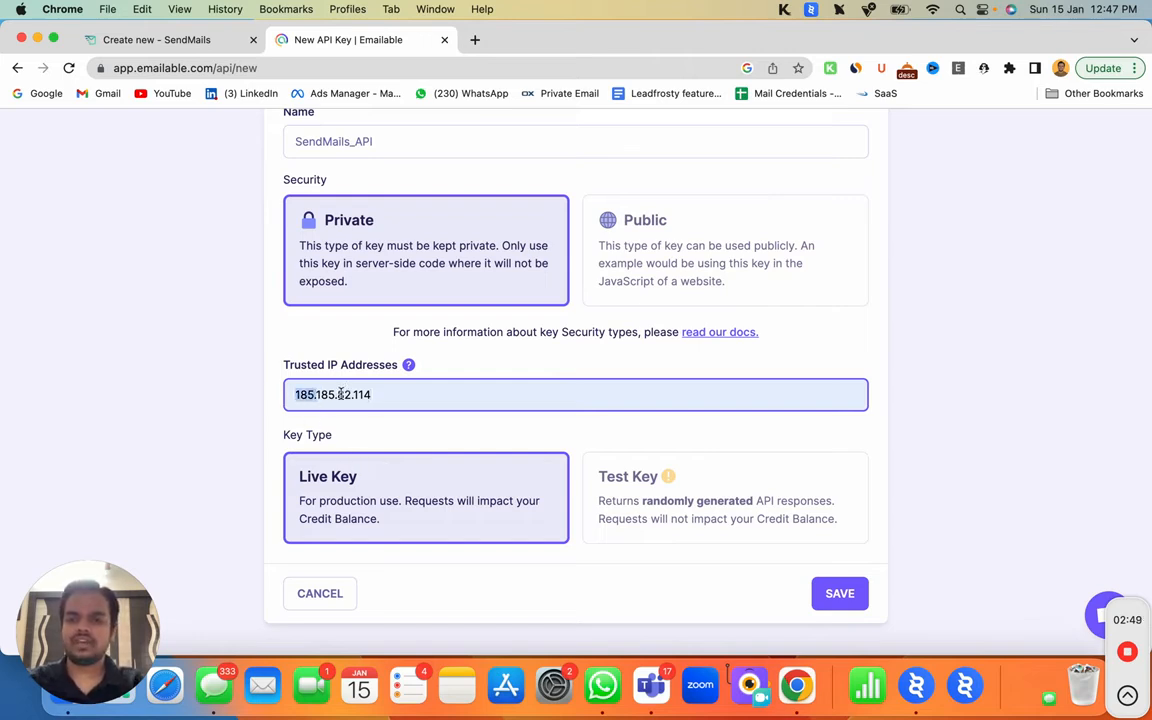
pyautogui.moveTo(386, 396); pyautogui.dragTo(241, 404)
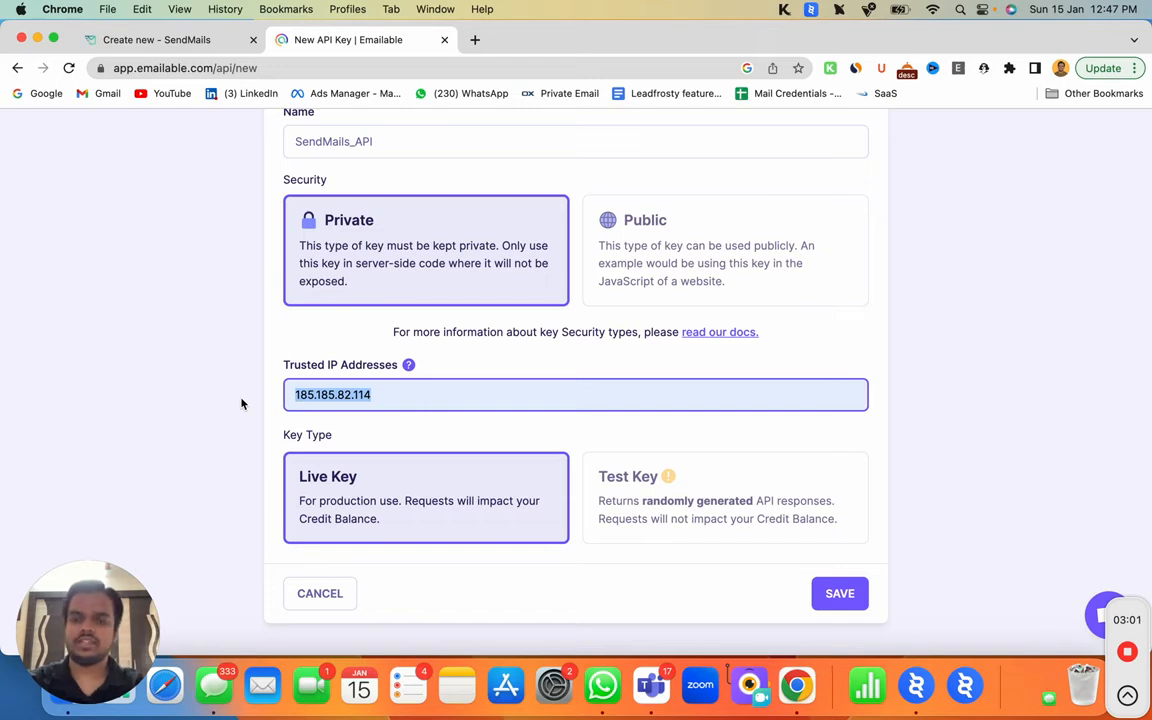
pyautogui.click(313, 394)
pyautogui.doubleClick(313, 394)
pyautogui.scroll(1, 313, 394)
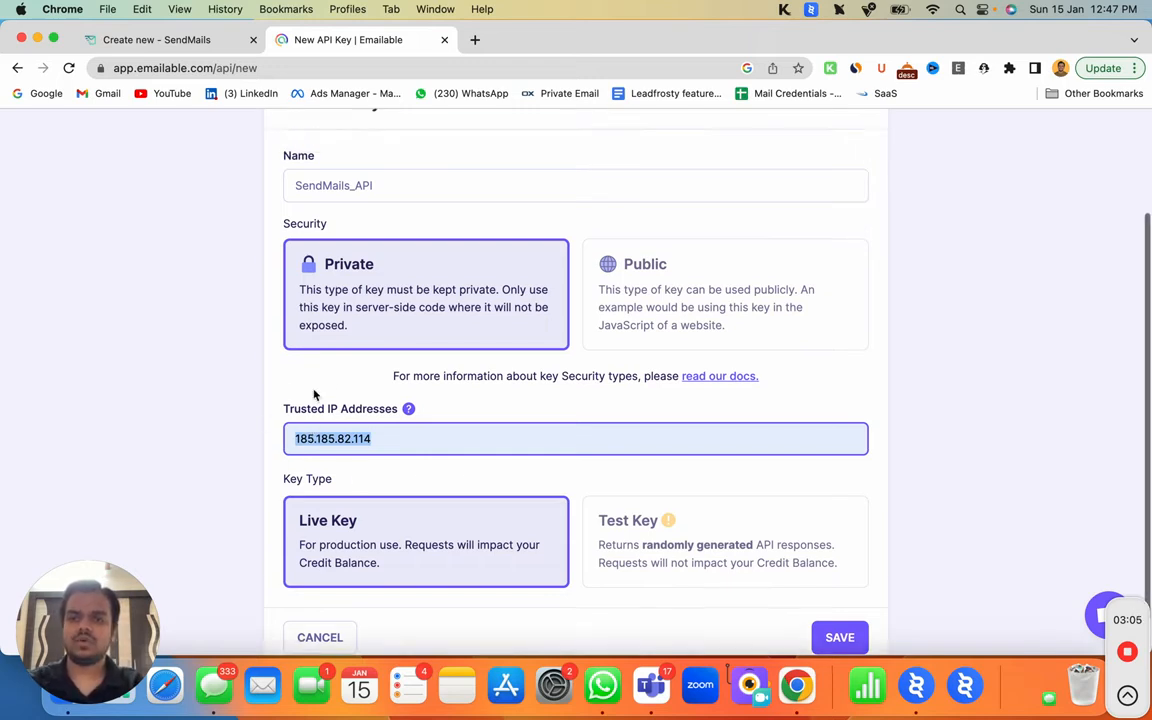
pyautogui.scroll(-1, 387, 314)
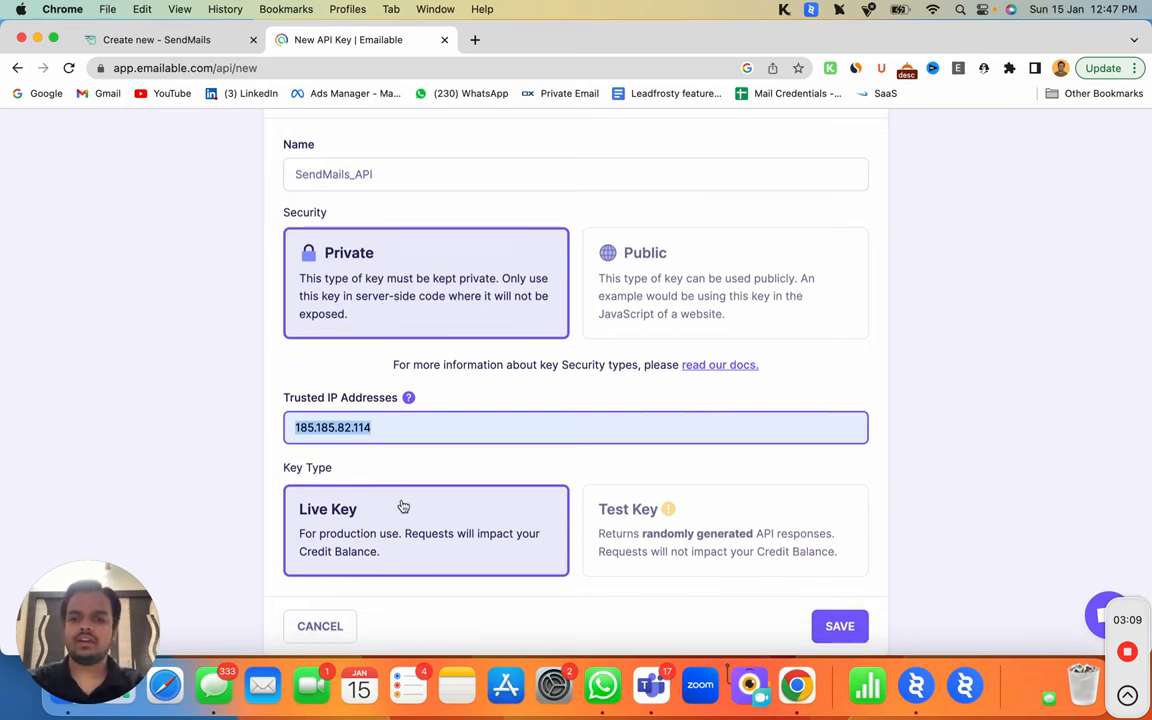
pyautogui.scroll(-2, 401, 505)
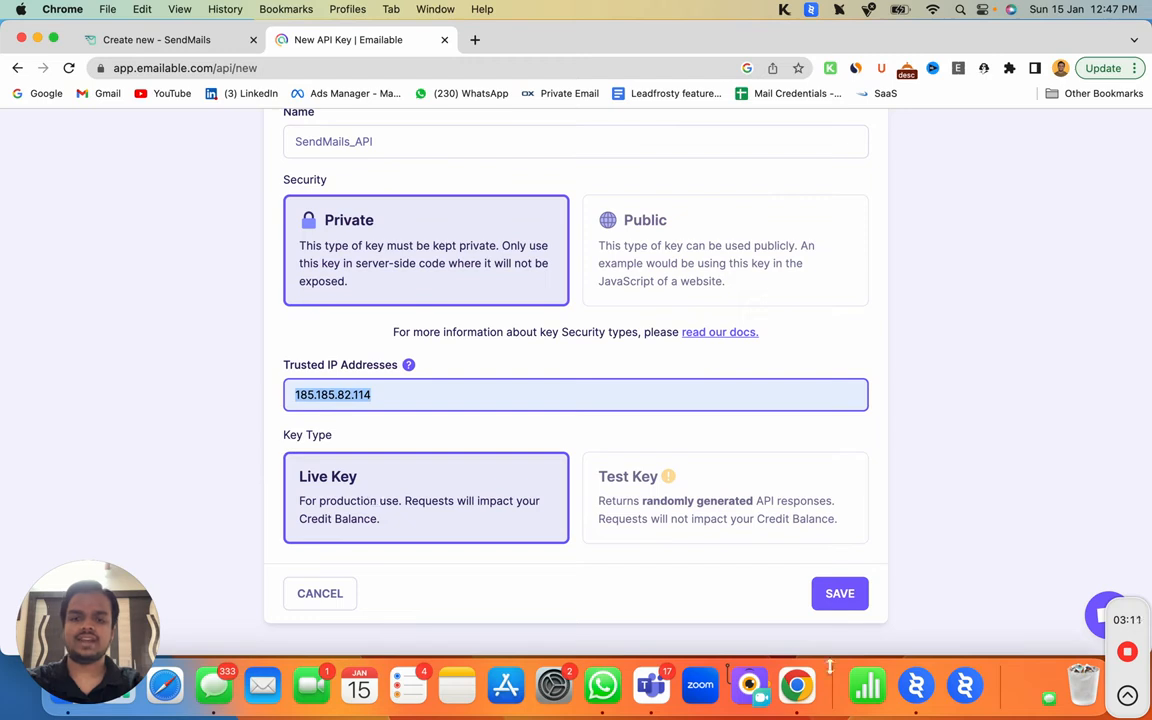
pyautogui.click(838, 596)
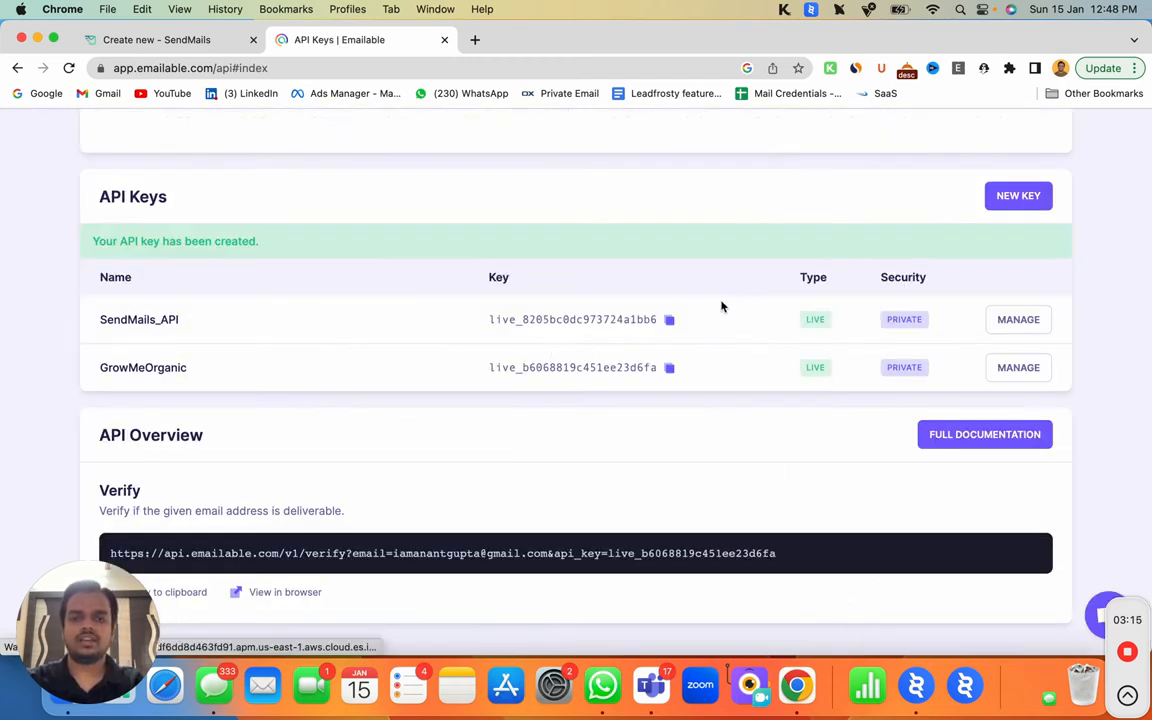
# Step: Copy the SendMails_API key from Emailable and paste it into the verification API key field of the SendMails server form
pyautogui.moveTo(113, 321); pyautogui.dragTo(156, 321)
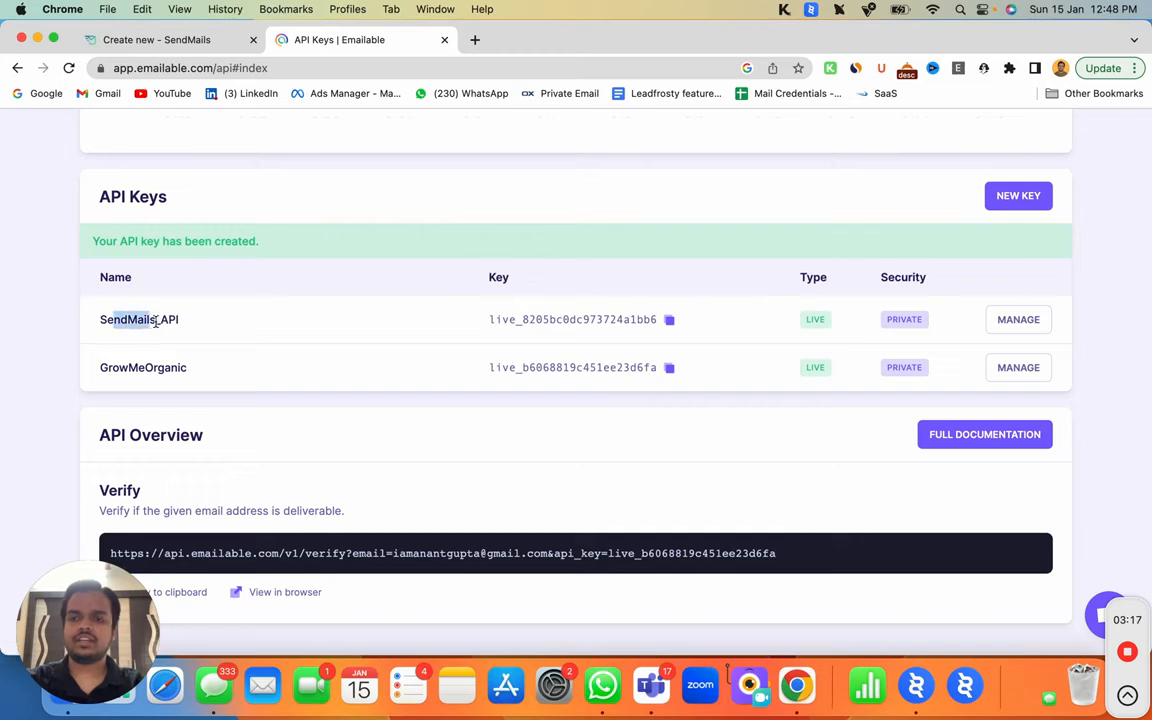
pyautogui.click(200, 316)
pyautogui.click(671, 321)
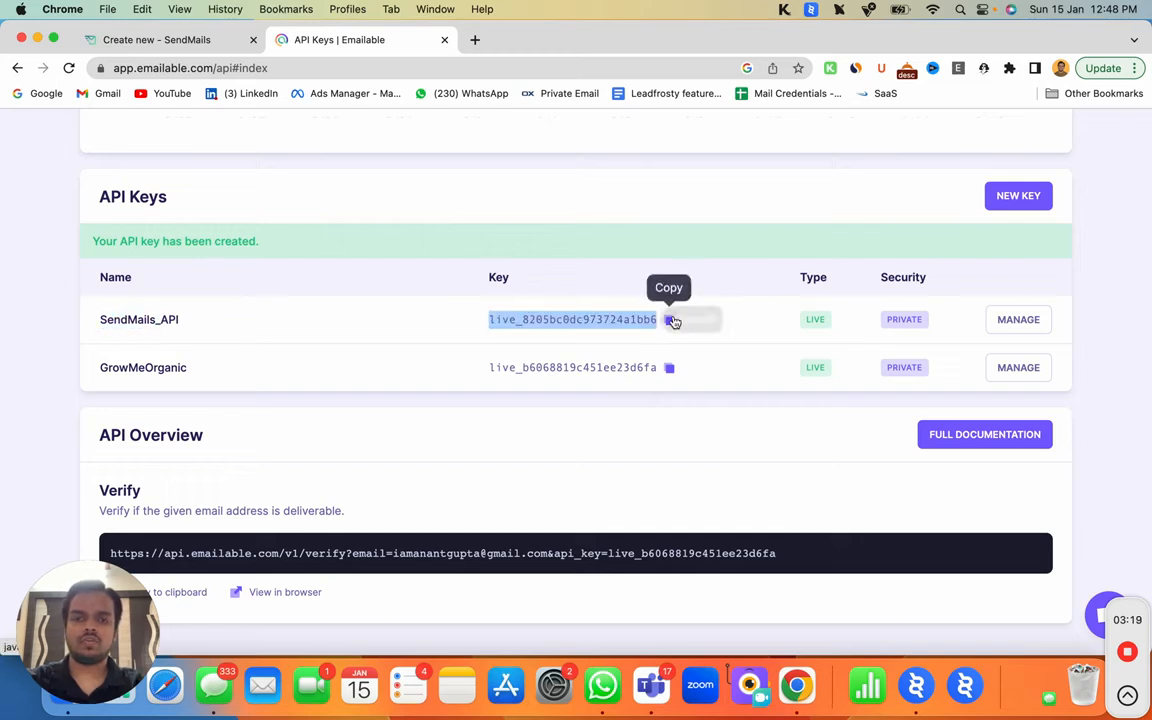
pyautogui.click(166, 47)
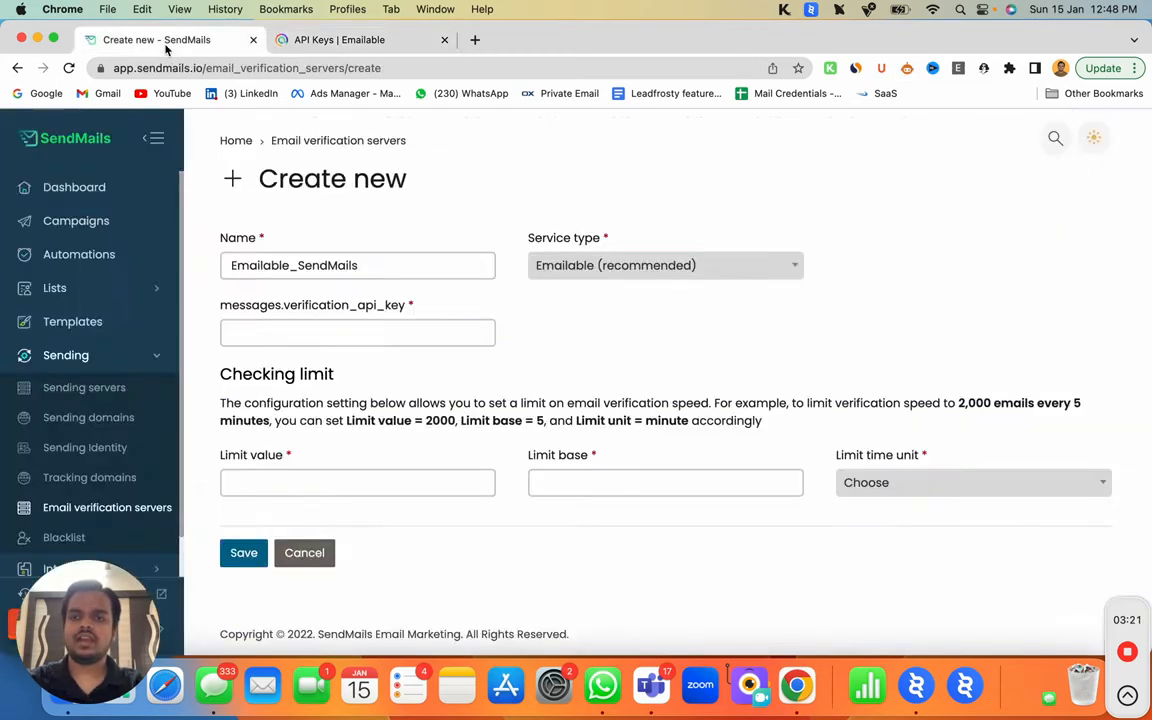
pyautogui.click(294, 322)
pyautogui.press('super+v')
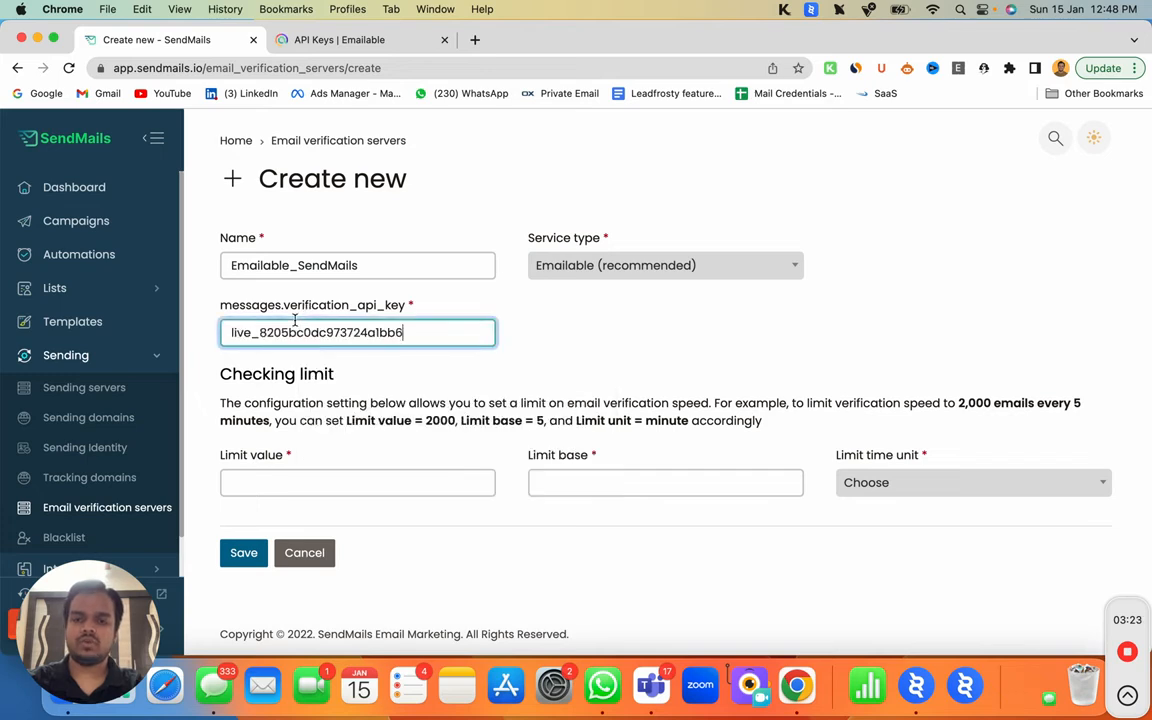
# Step: Set the checking limit to value 2000, base 5 and time unit minute, and save the new email verification server
pyautogui.click(361, 486)
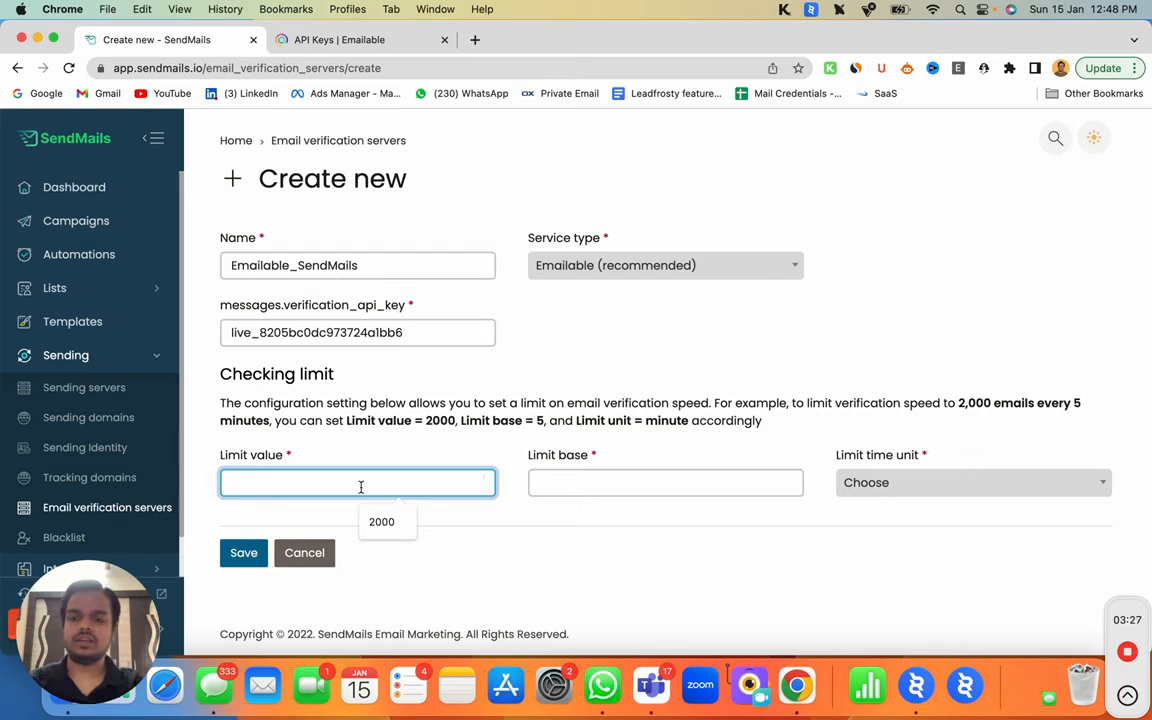
pyautogui.click(382, 521)
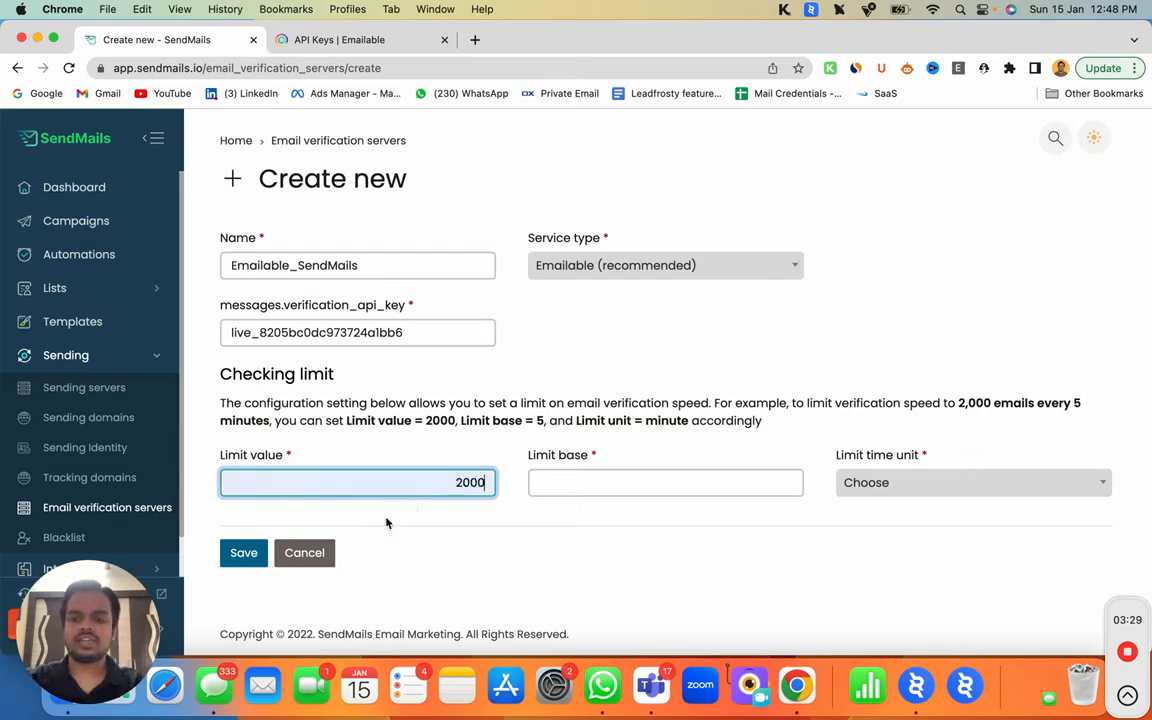
pyautogui.click(600, 481)
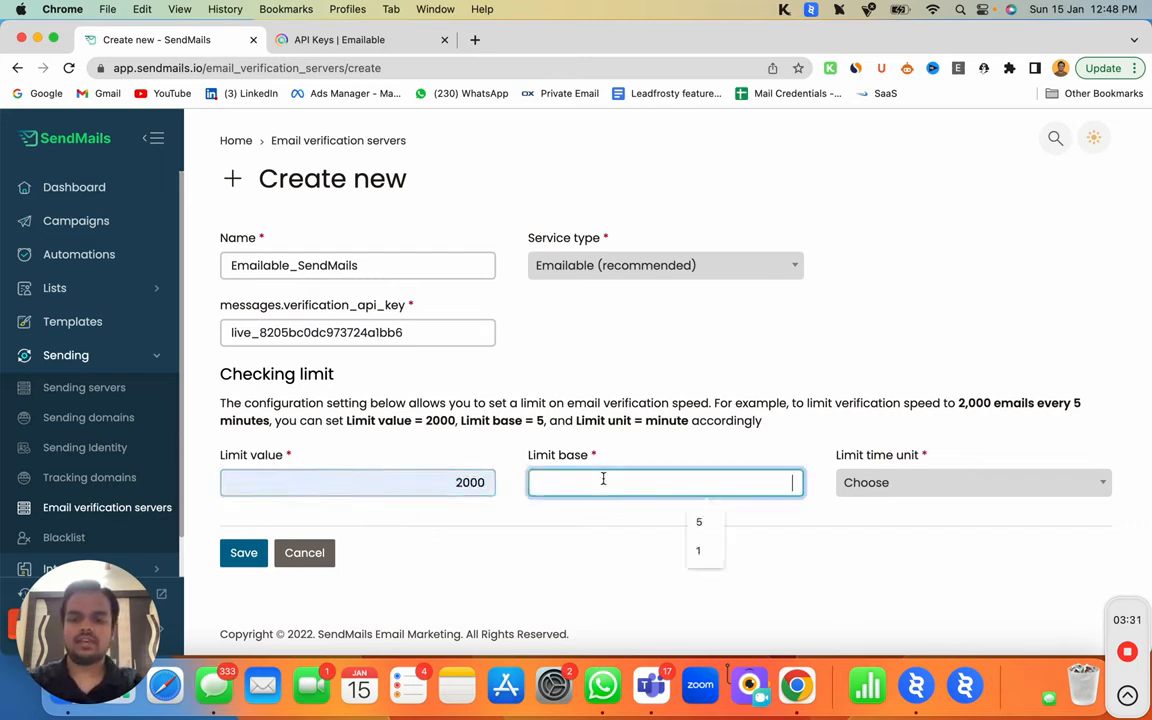
pyautogui.write('5')
pyautogui.click(856, 482)
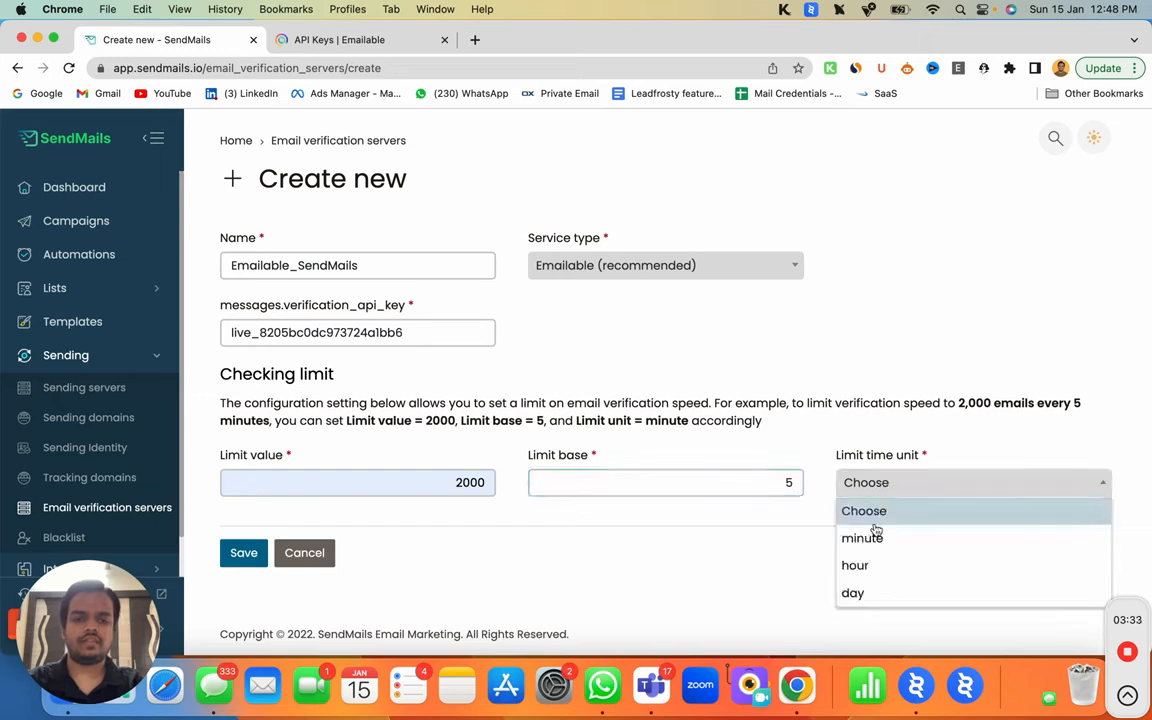
pyautogui.click(870, 537)
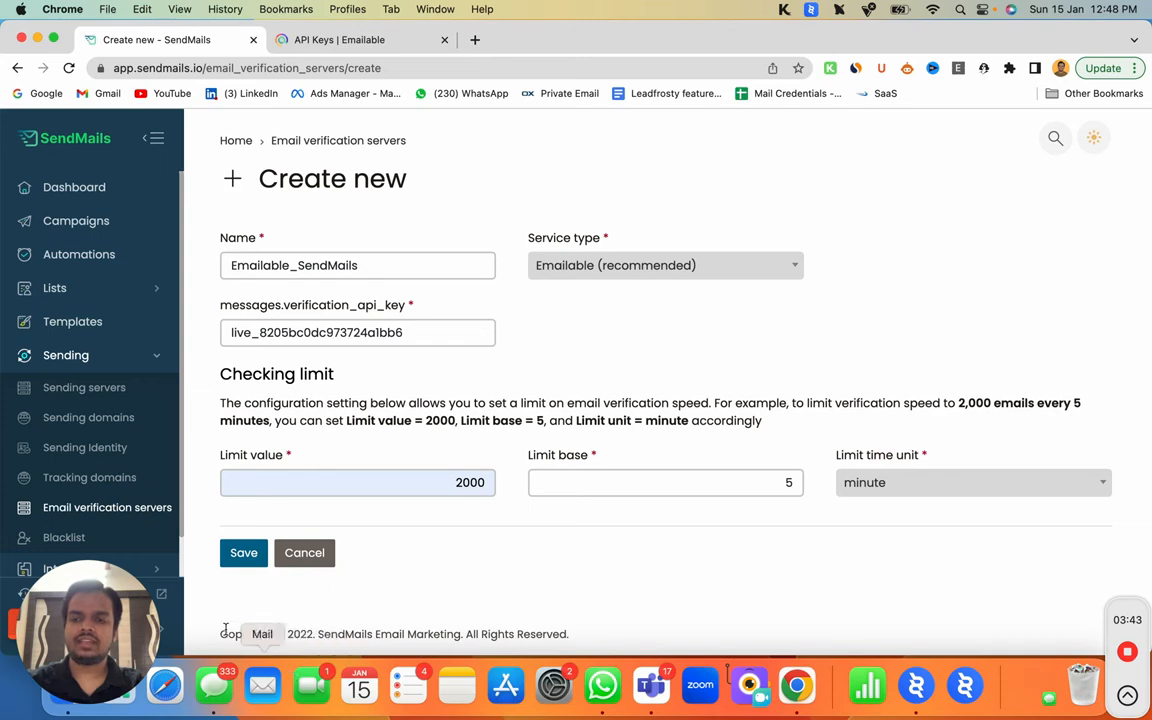
pyautogui.click(238, 557)
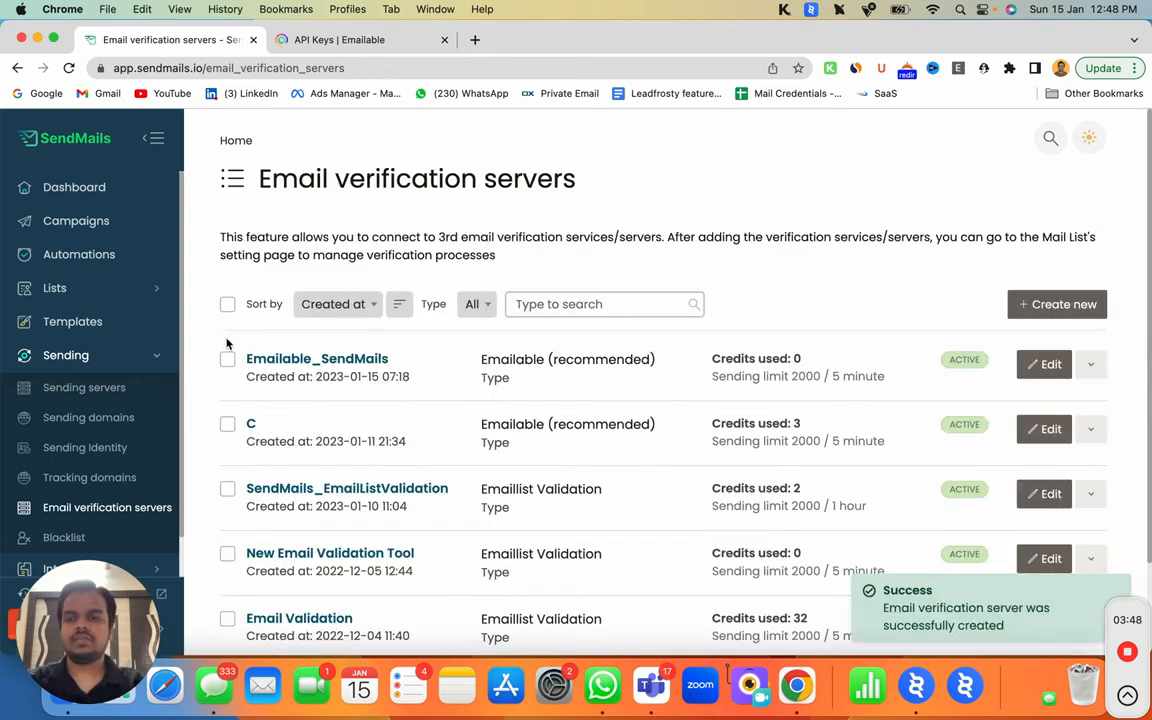
pyautogui.moveTo(242, 360); pyautogui.dragTo(388, 360)
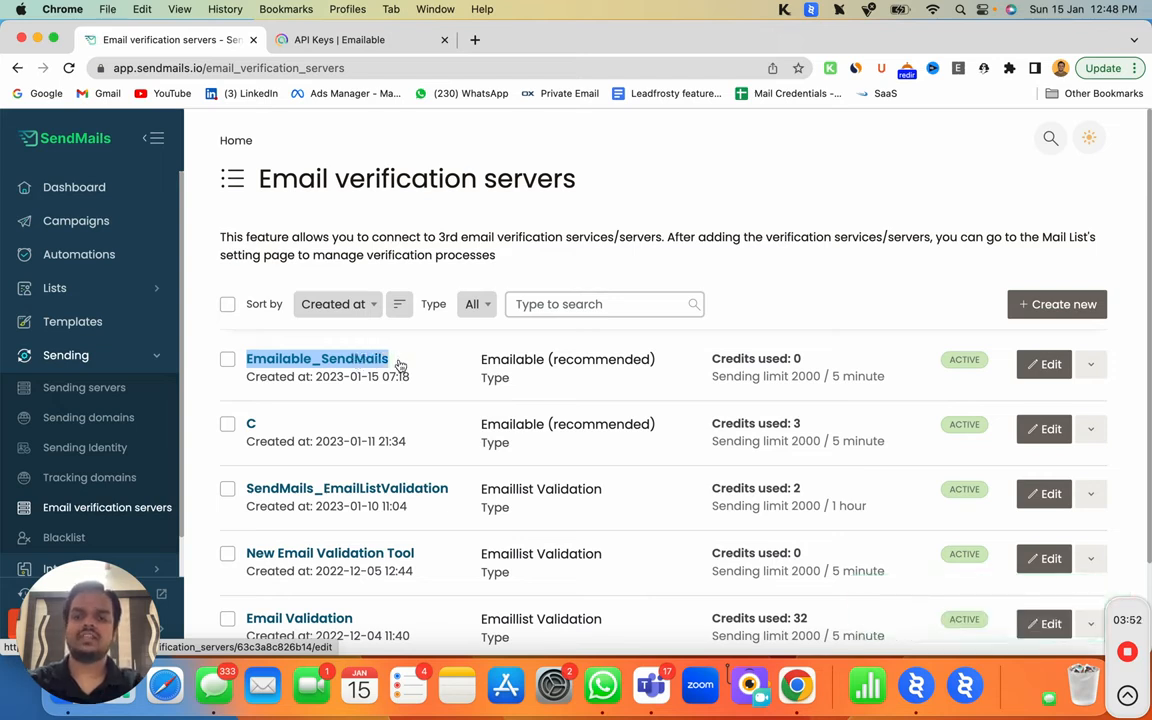
# Step: Open the mailing list New Generic List and go to its email verification page
pyautogui.click(90, 288)
pyautogui.click(70, 350)
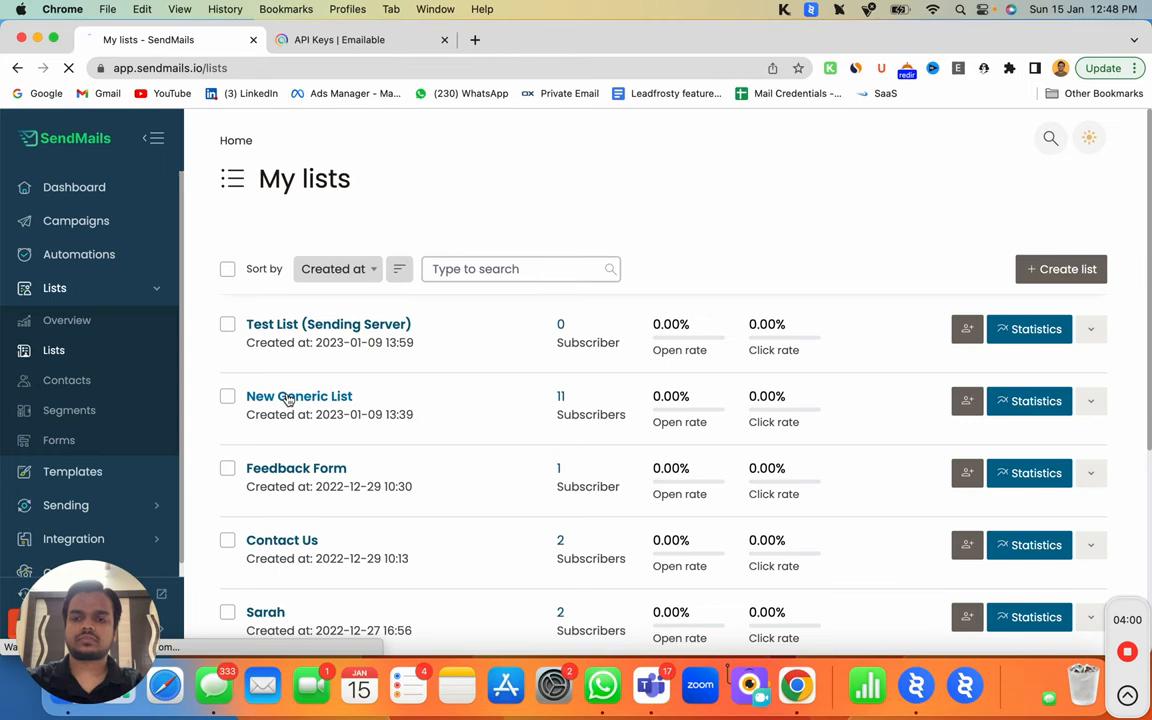
pyautogui.click(285, 397)
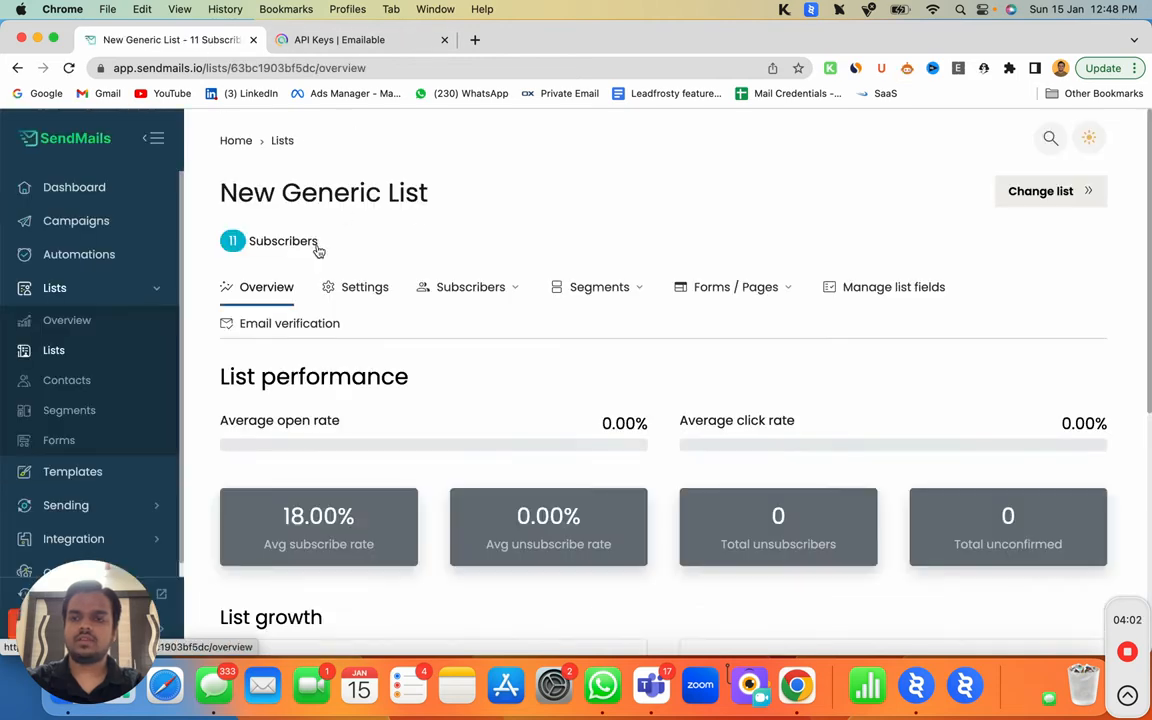
pyautogui.click(289, 323)
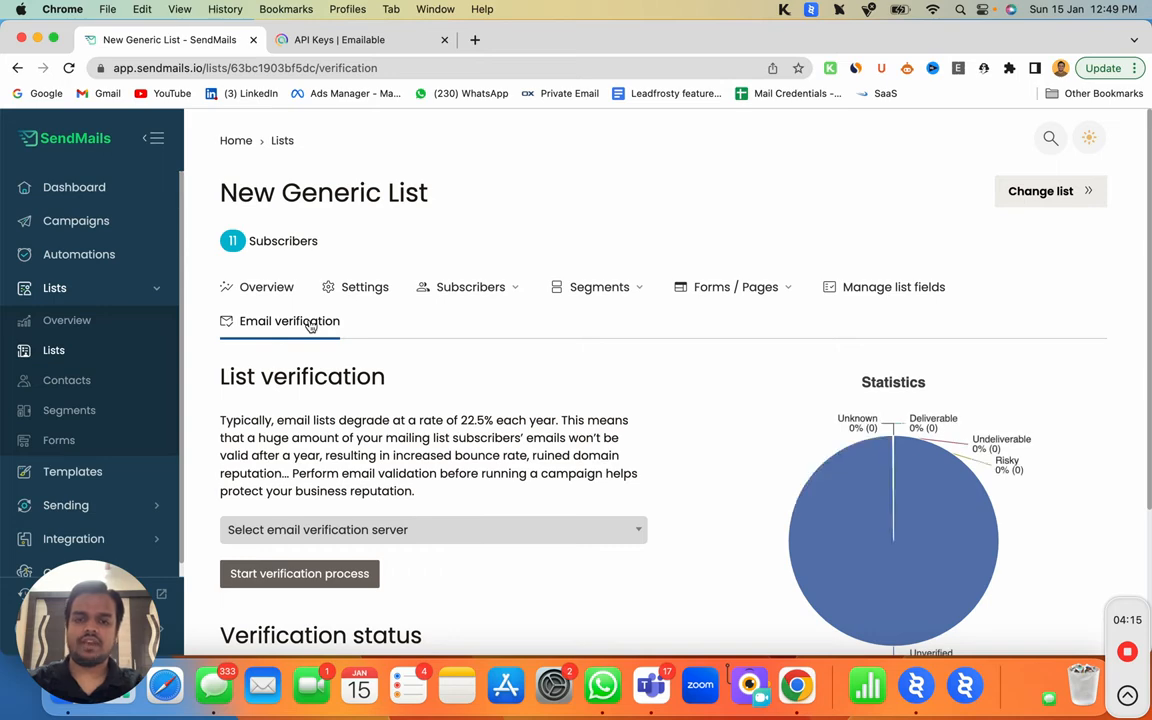
# Step: Choose Emailable_SendMails as the email verification server for New Generic List
pyautogui.scroll(-4, 375, 335)
pyautogui.click(374, 337)
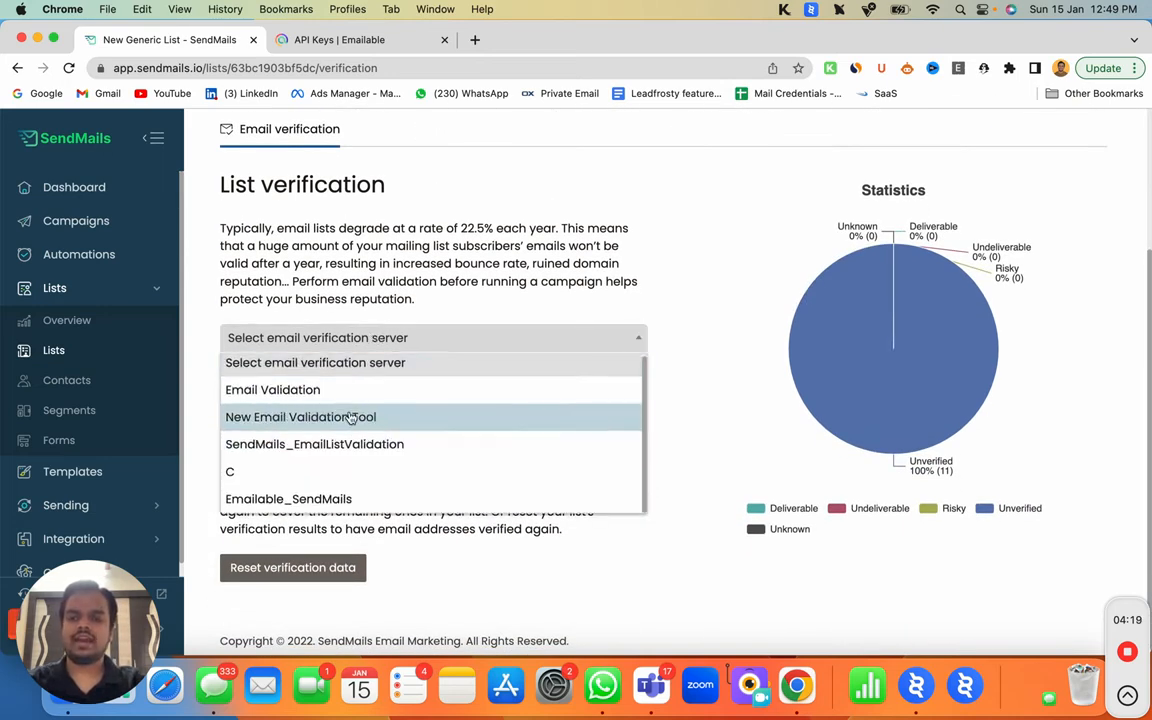
pyautogui.click(327, 499)
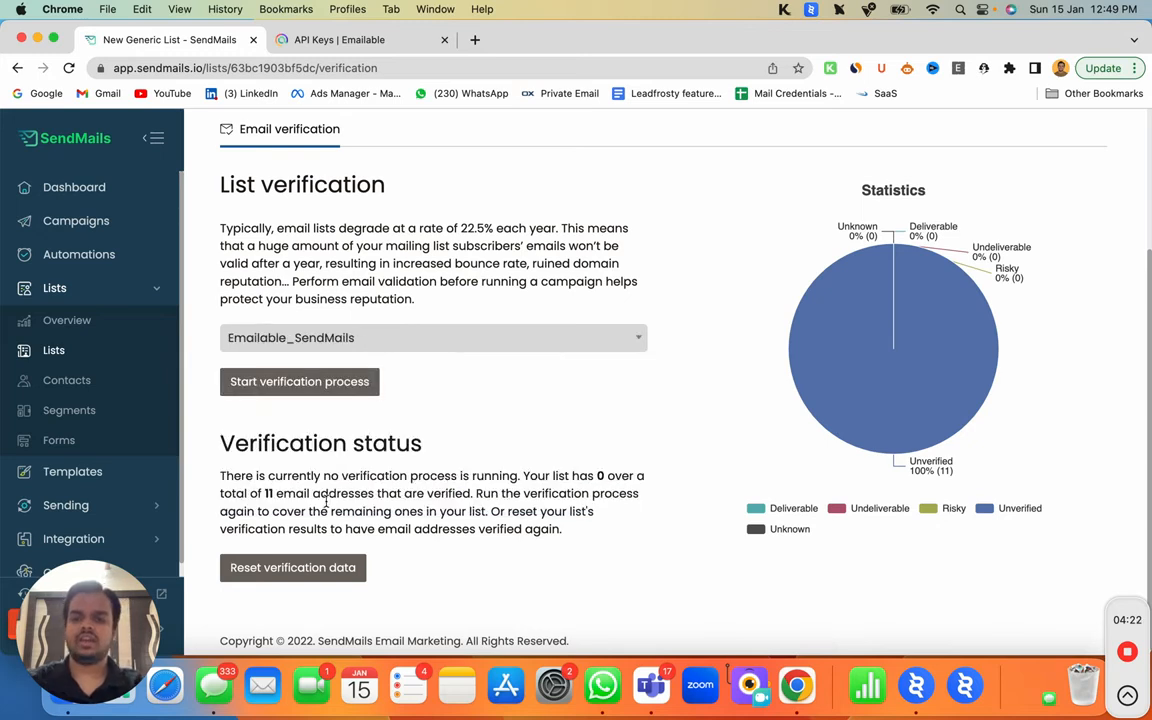
# Step: Run the list's verification process with the SendMails_EmailListValidation server and close the finished run to return to the statistics
pyautogui.click(320, 341)
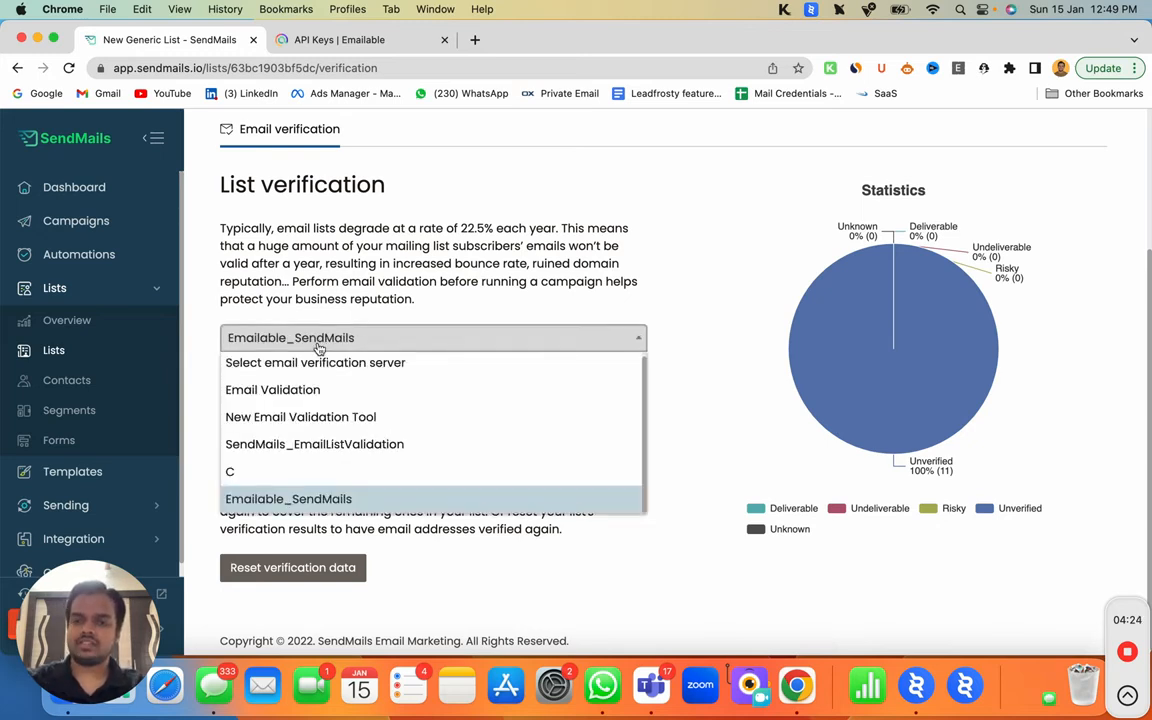
pyautogui.click(298, 444)
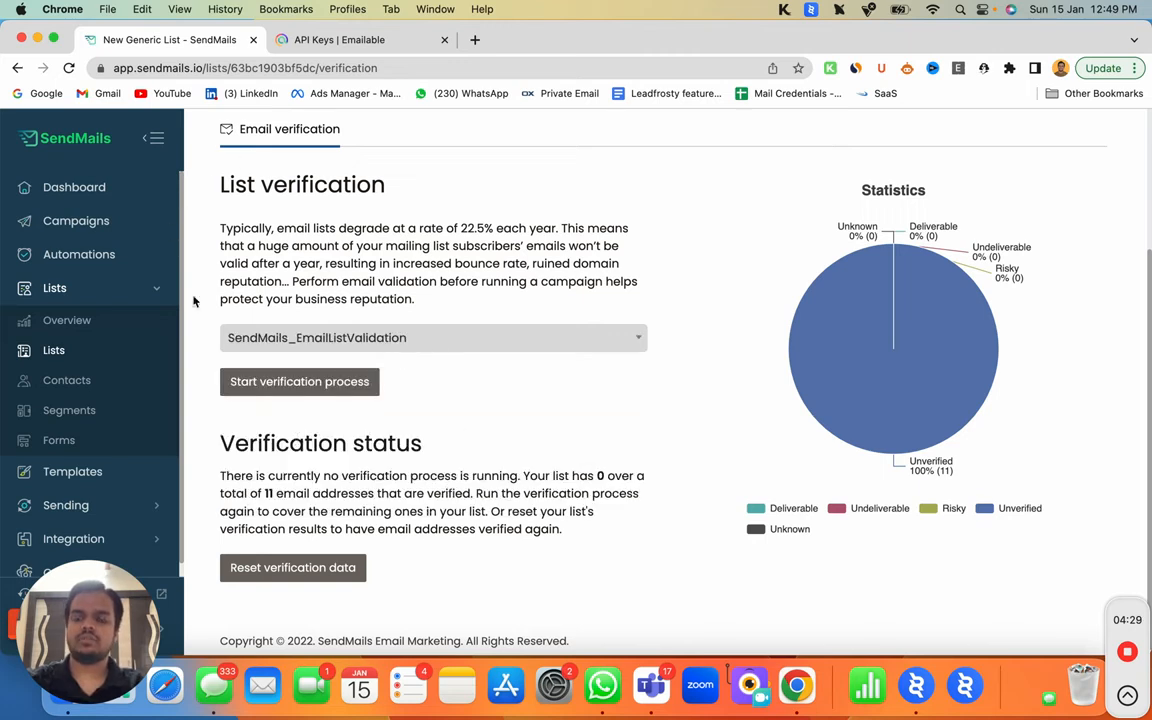
pyautogui.click(292, 393)
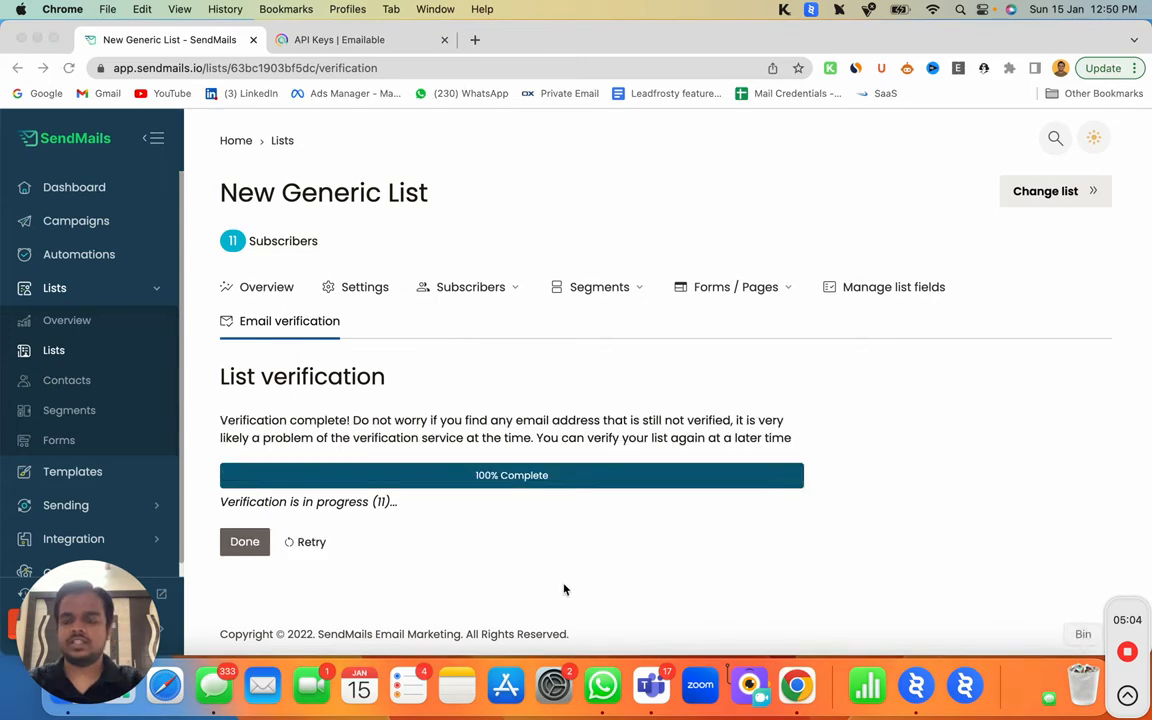
pyautogui.click(247, 543)
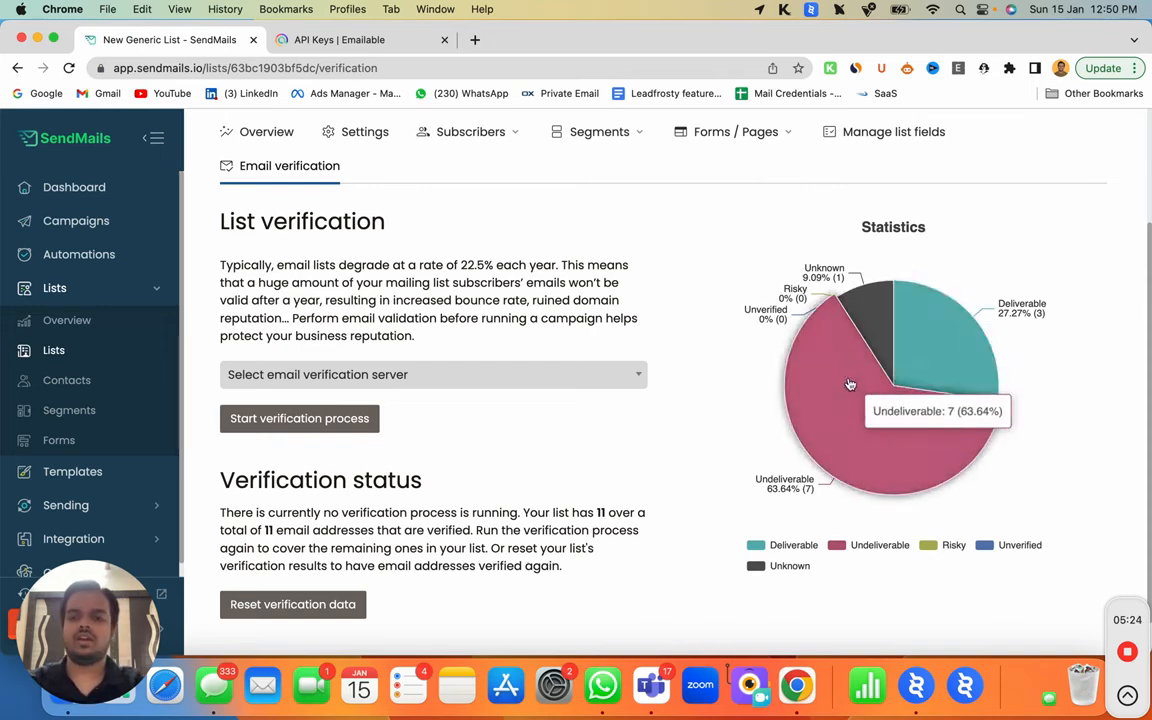
pyautogui.scroll(3, 563, 446)
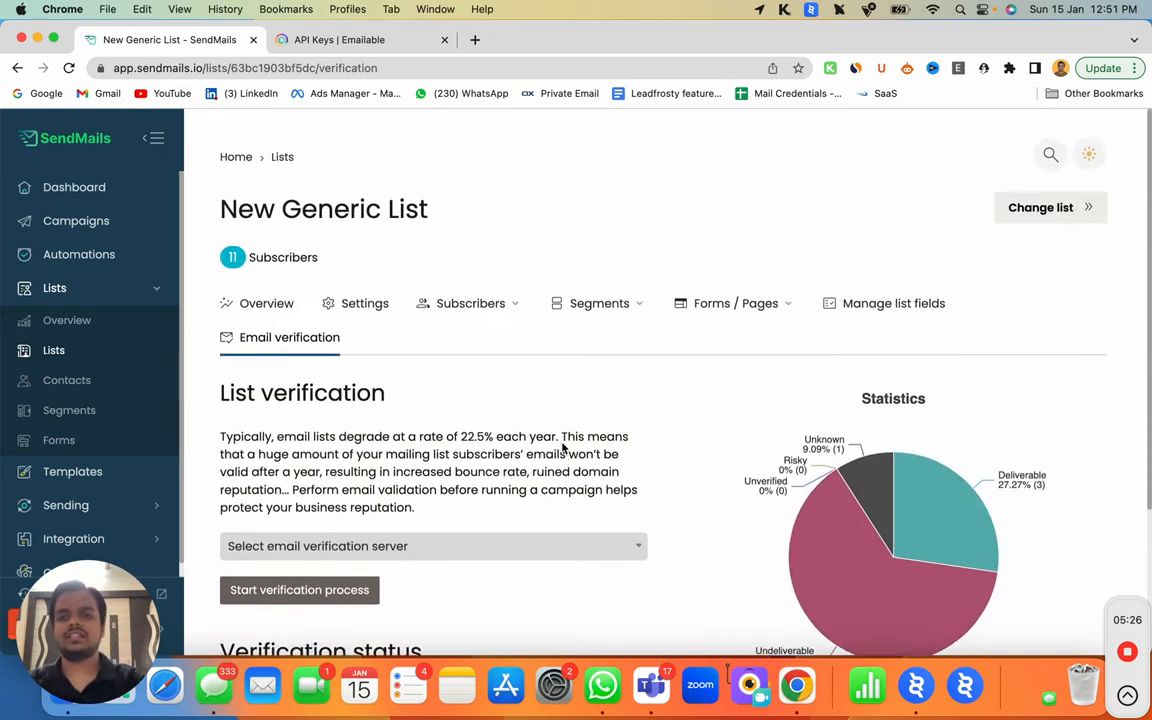